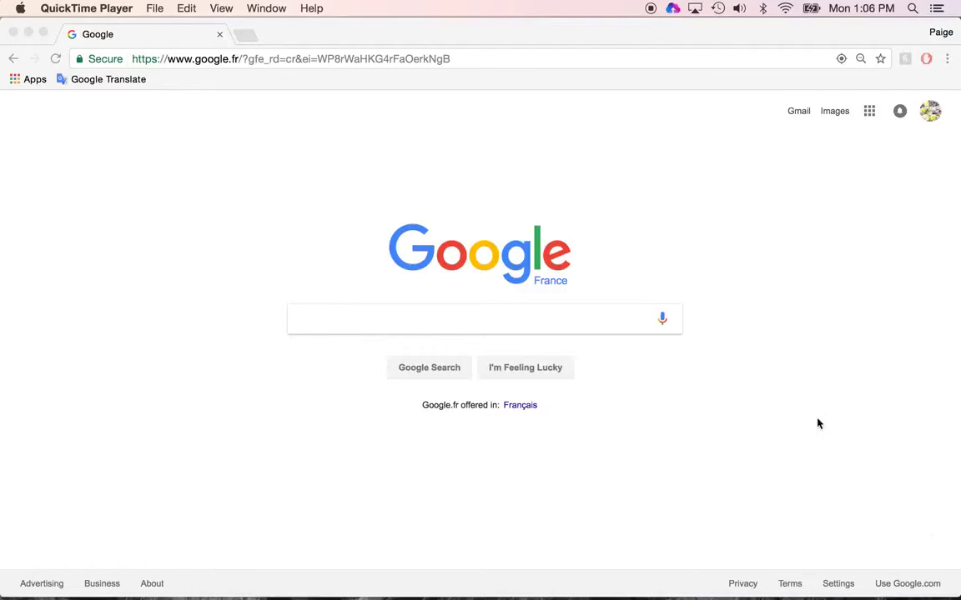
Open analytics.twitter.com and log in to the Twitter account with the saved credentials to reach the analytics account home.
click(373, 65)
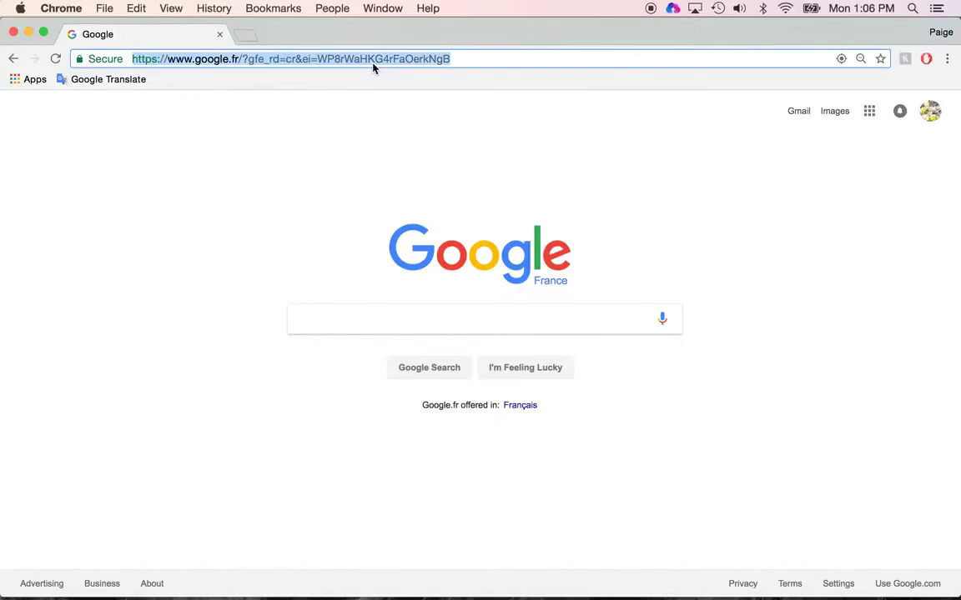
text(analytics.twitter.com)
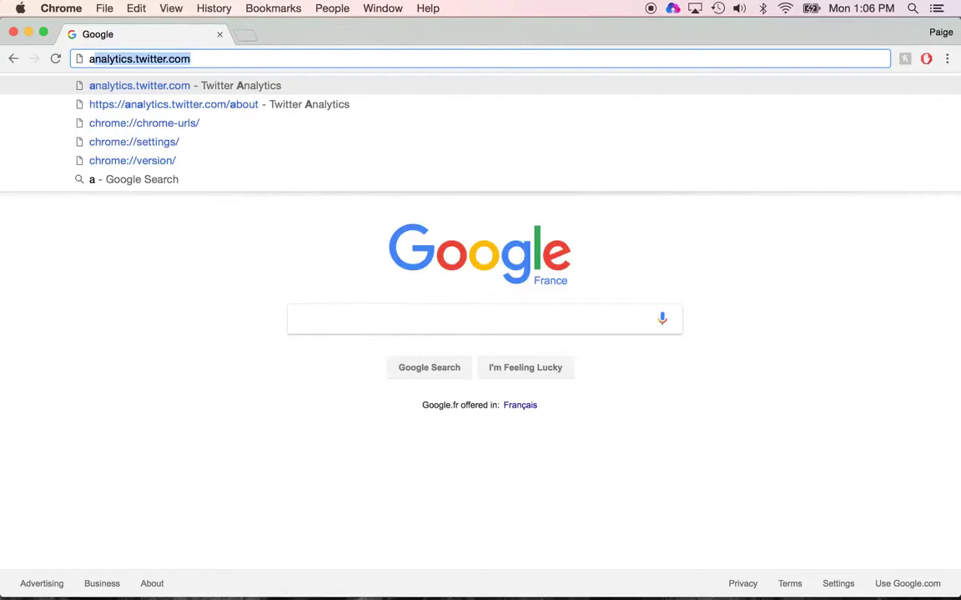
key(Return)
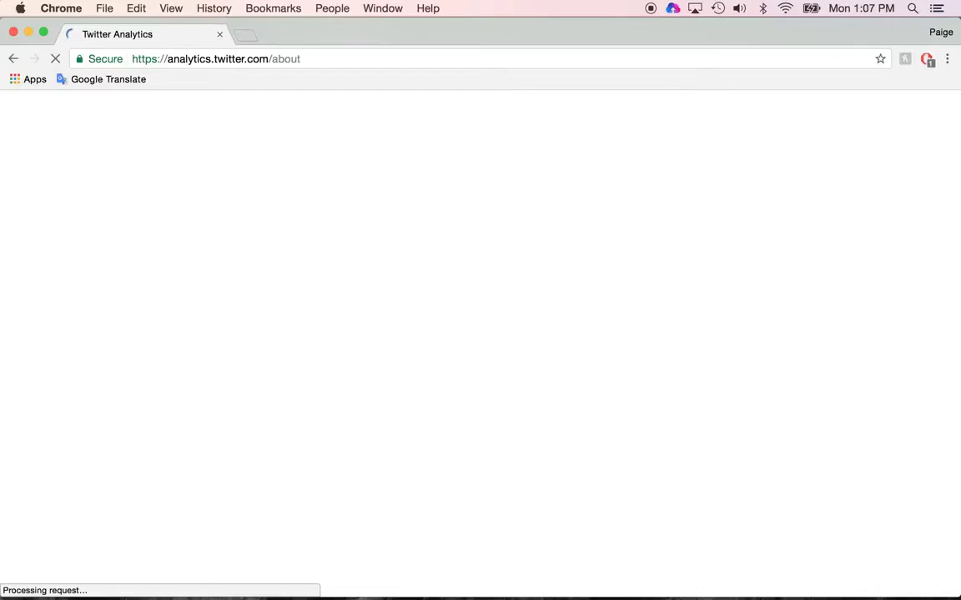
click(177, 313)
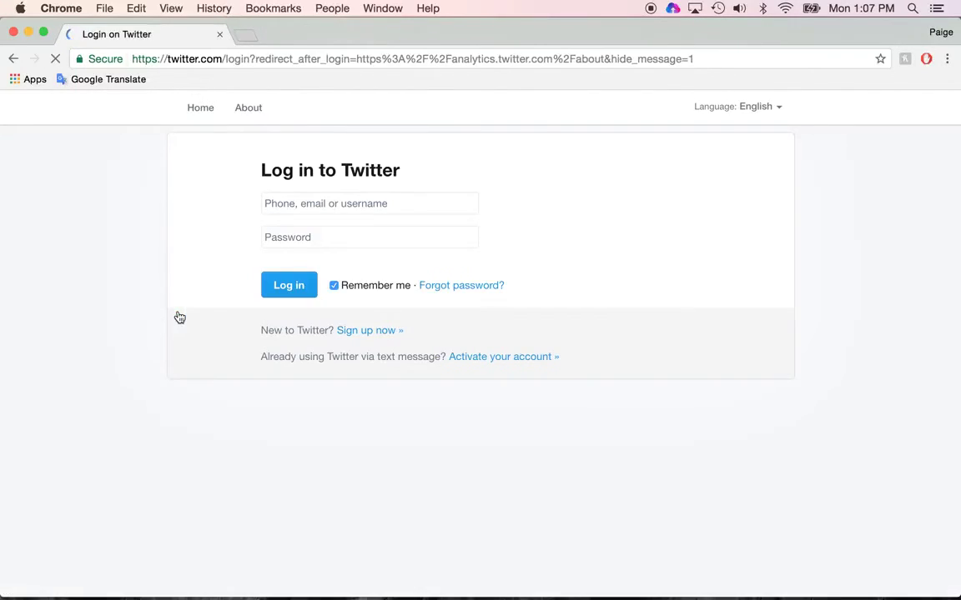
click(291, 288)
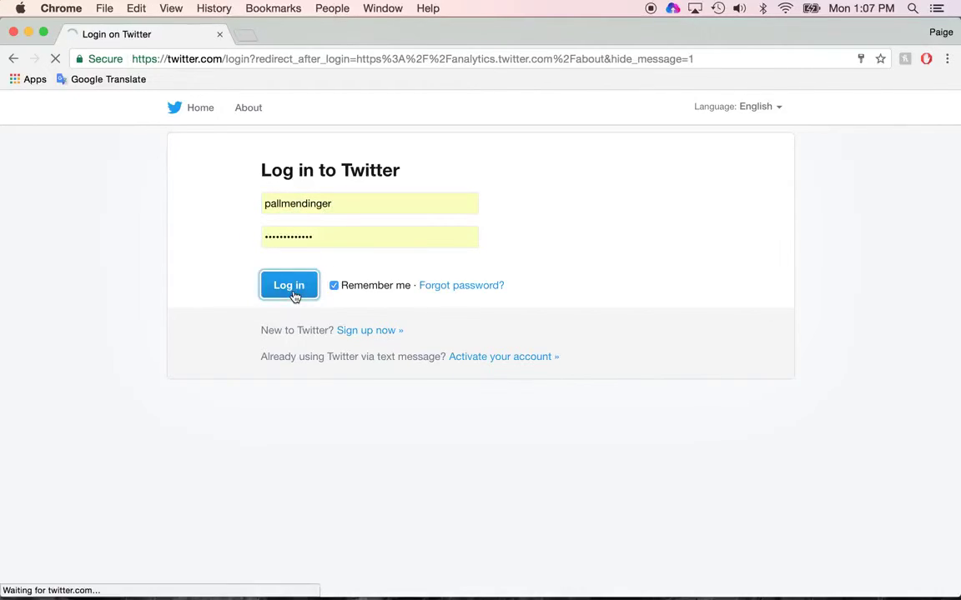
click(203, 313)
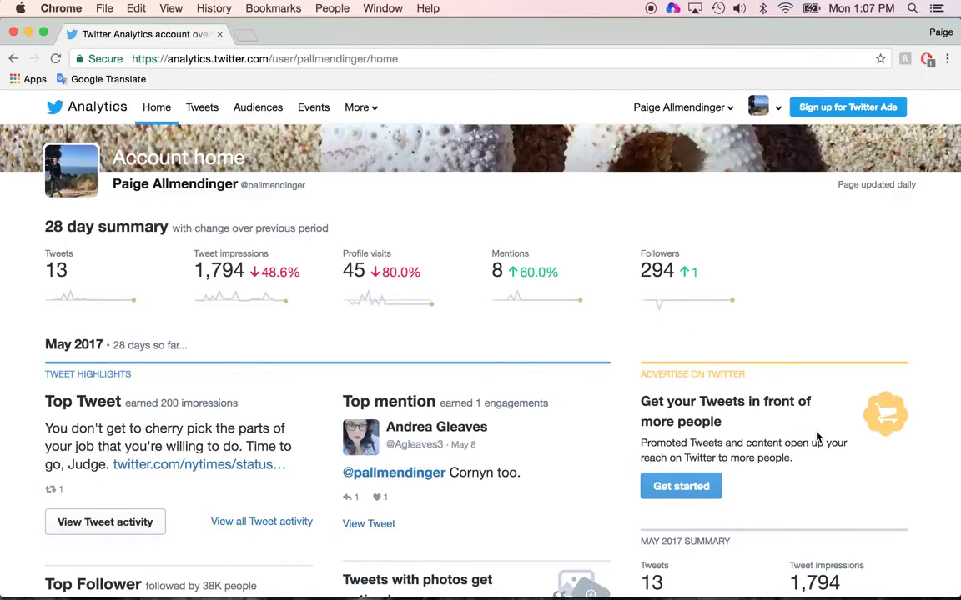
Find the new followers figure in the January 2017 summary and enter 3 for January new followers in the Excel workbook.
scroll(817, 437, down, 5)
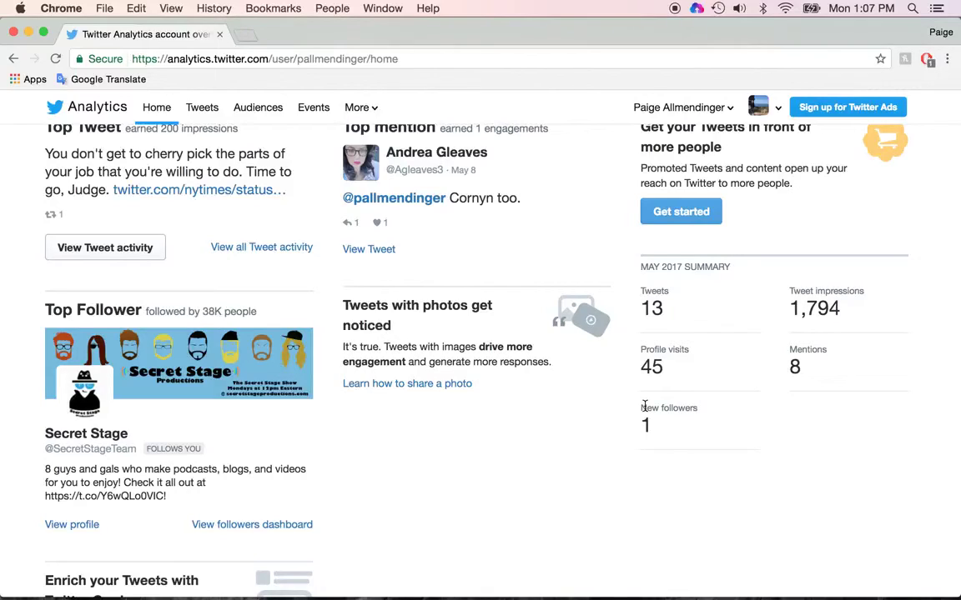
scroll(645, 406, down, 15)
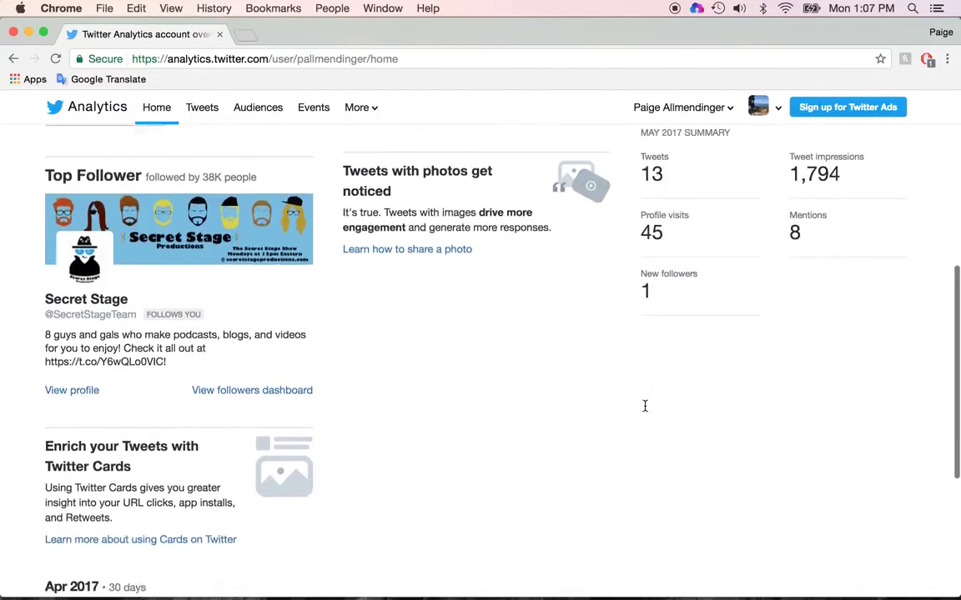
scroll(644, 407, down, 15)
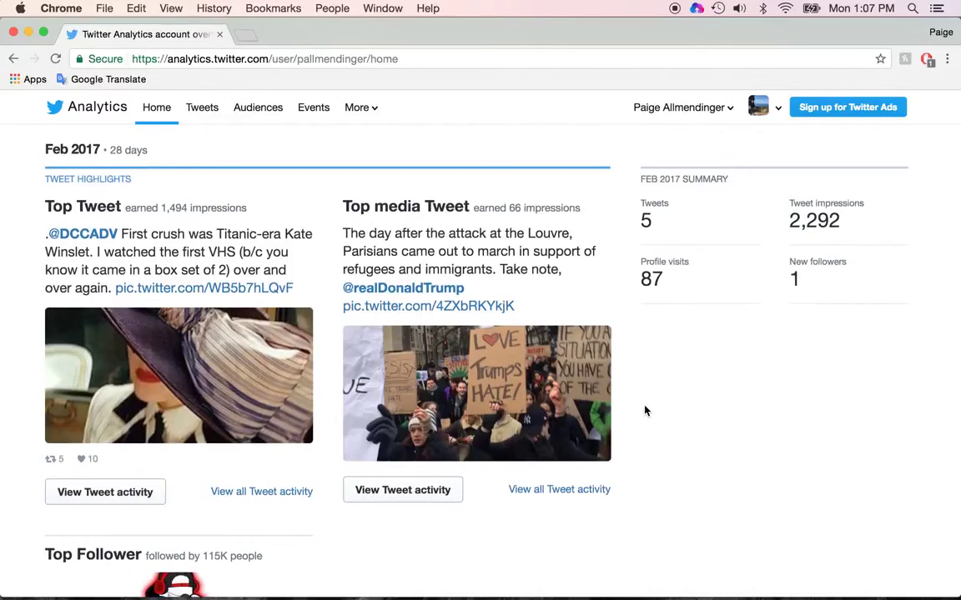
scroll(645, 410, down, 3)
scroll(645, 410, down, 15)
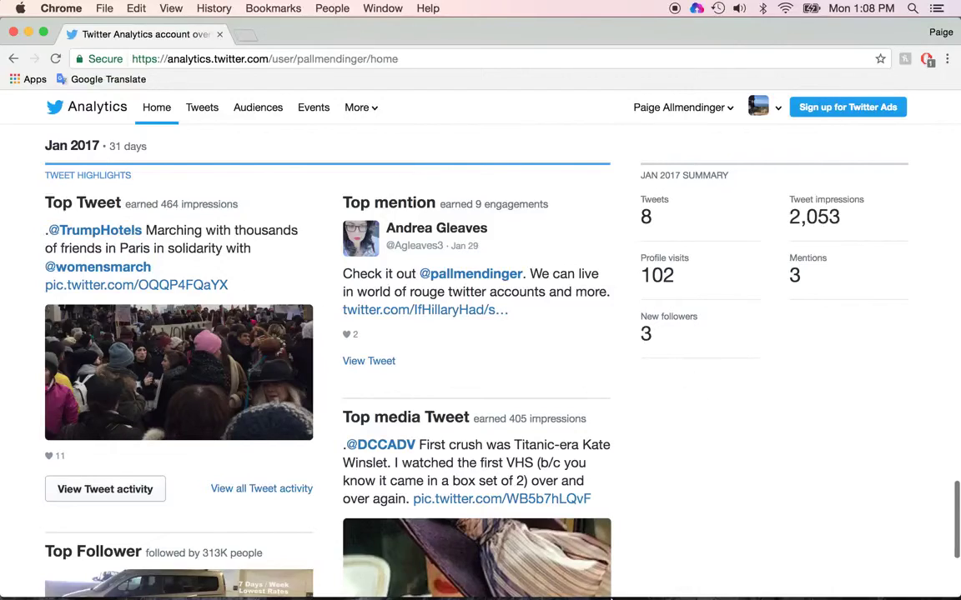
mouse_move(575, 584)
click(498, 581)
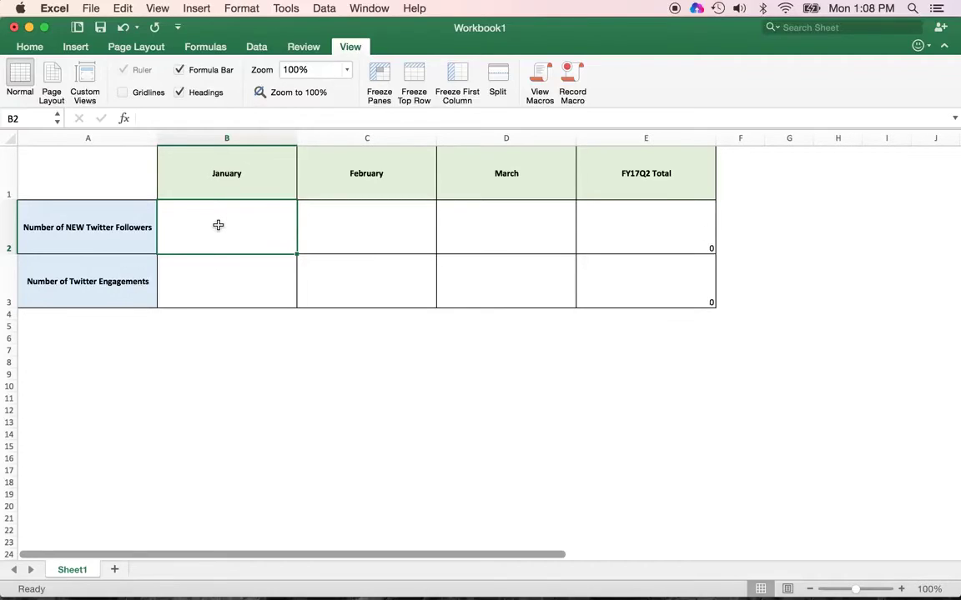
text(3)
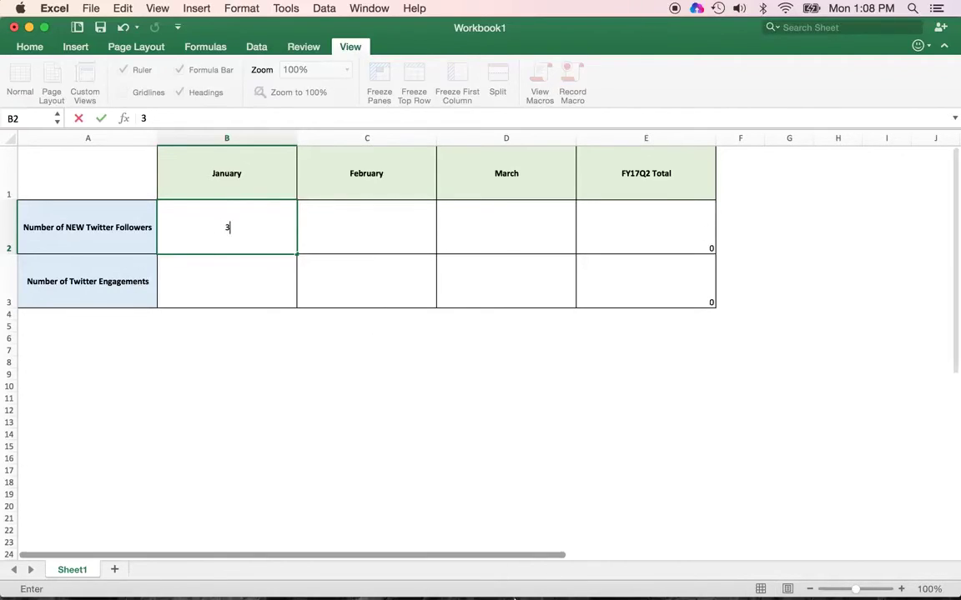
Look up new followers in Twitter Analytics' February 2017 summary and enter 1 in the February new followers cell in Excel.
click(456, 583)
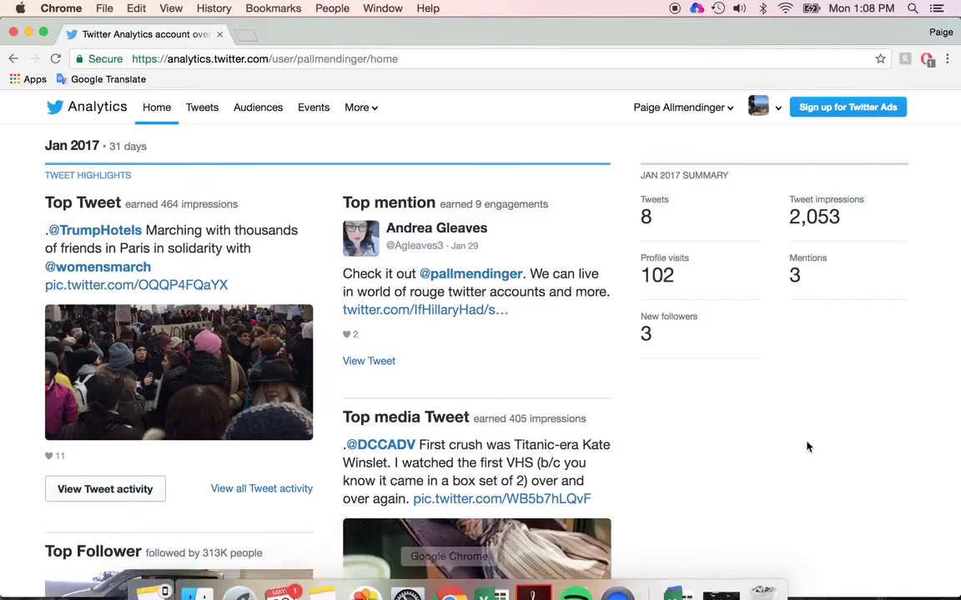
scroll(807, 446, up, 10)
scroll(806, 446, up, 1)
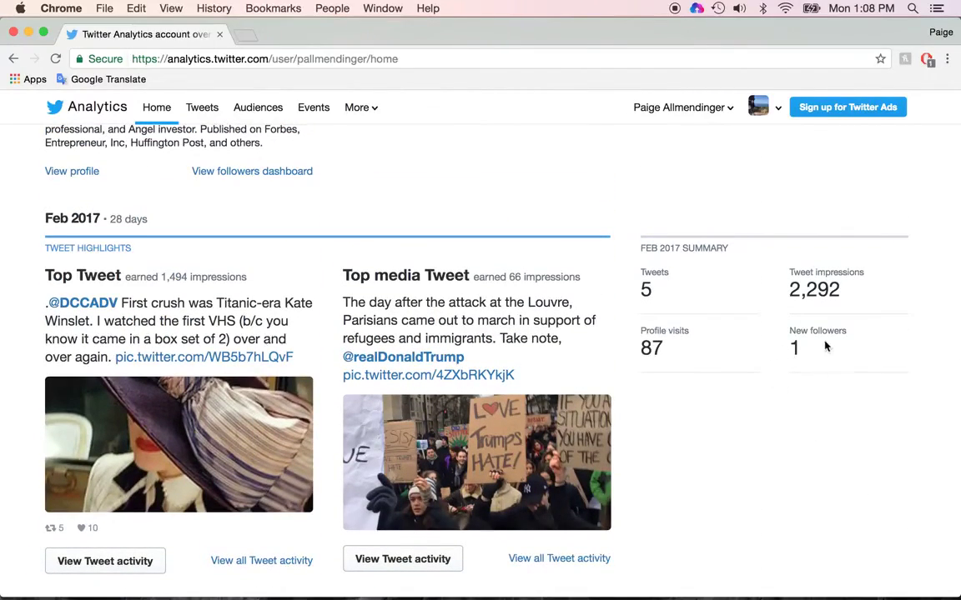
mouse_move(534, 576)
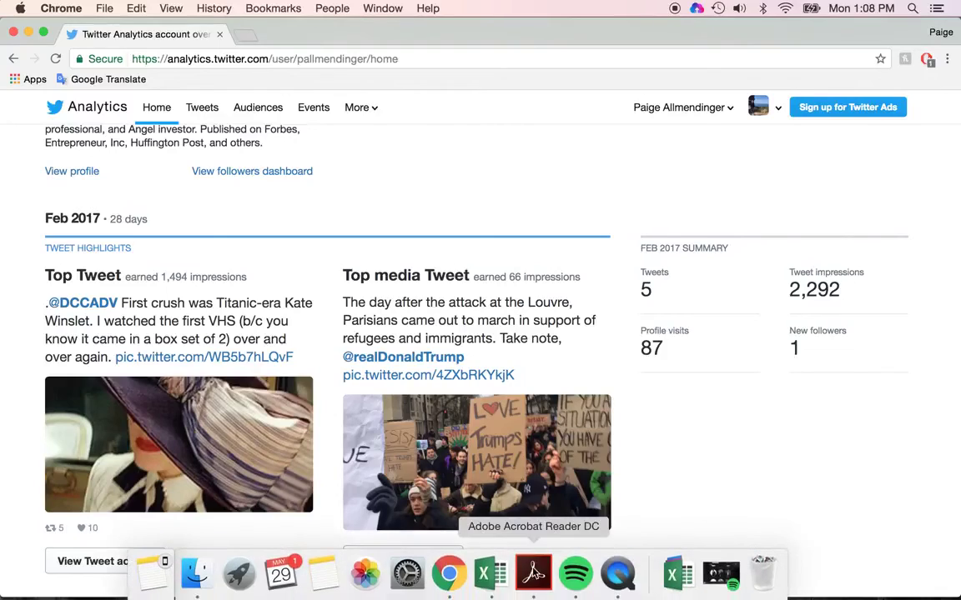
click(490, 573)
click(390, 230)
text(1)
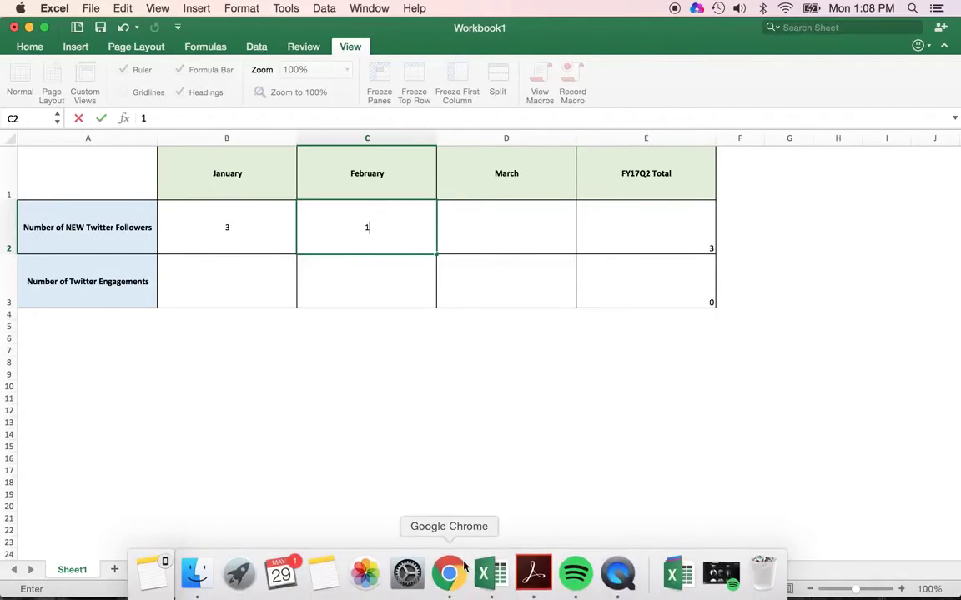
Look up new followers in Twitter Analytics' March 2017 summary and enter -2 in the March new followers cell in Excel.
click(449, 576)
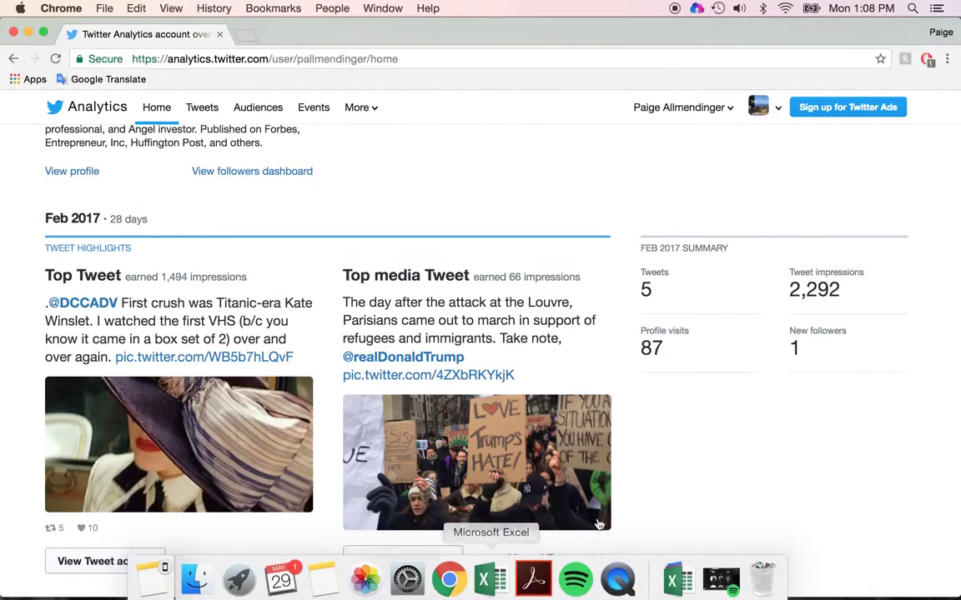
scroll(713, 453, up, 5)
scroll(714, 452, up, 10)
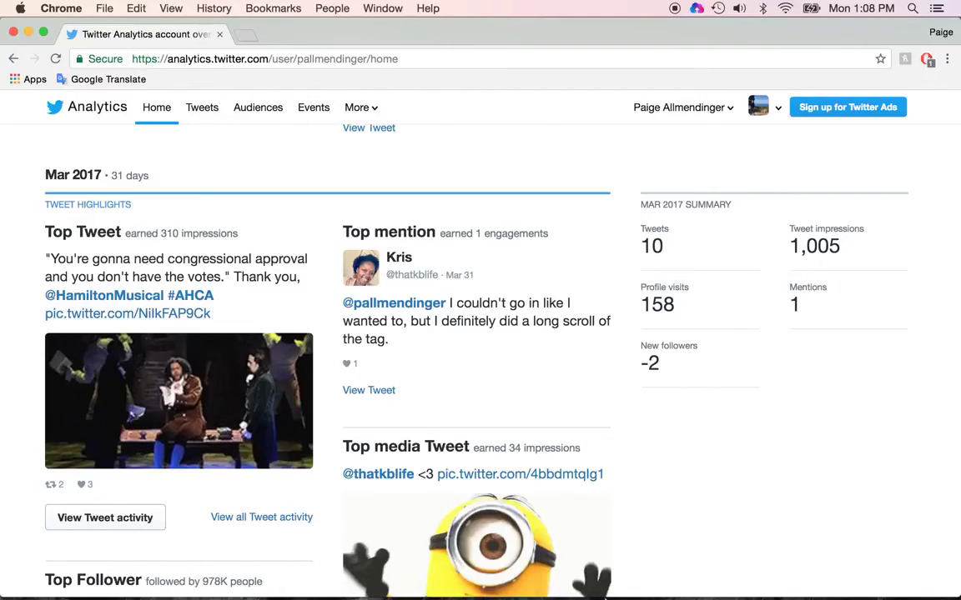
click(489, 575)
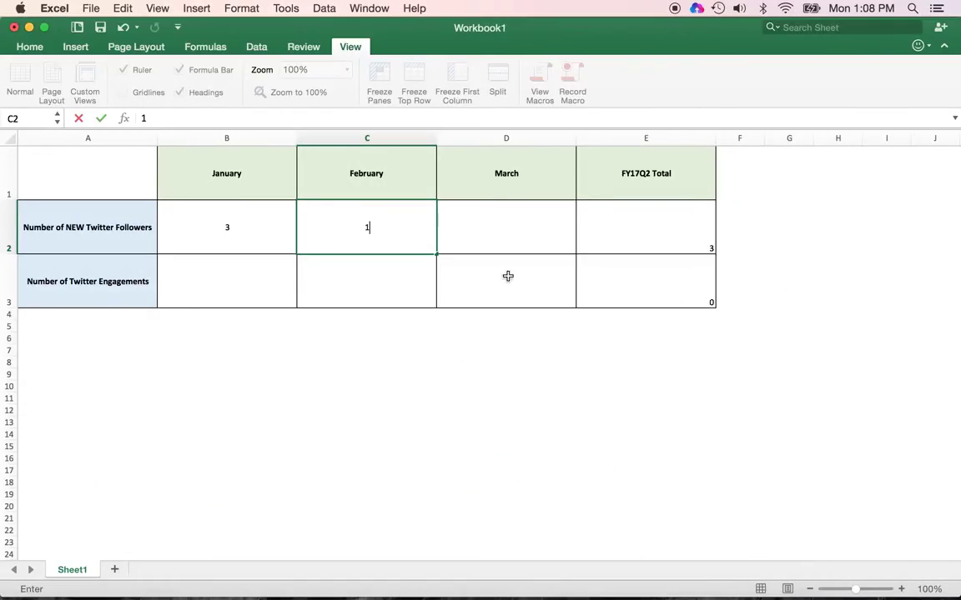
click(514, 228)
text(-2)
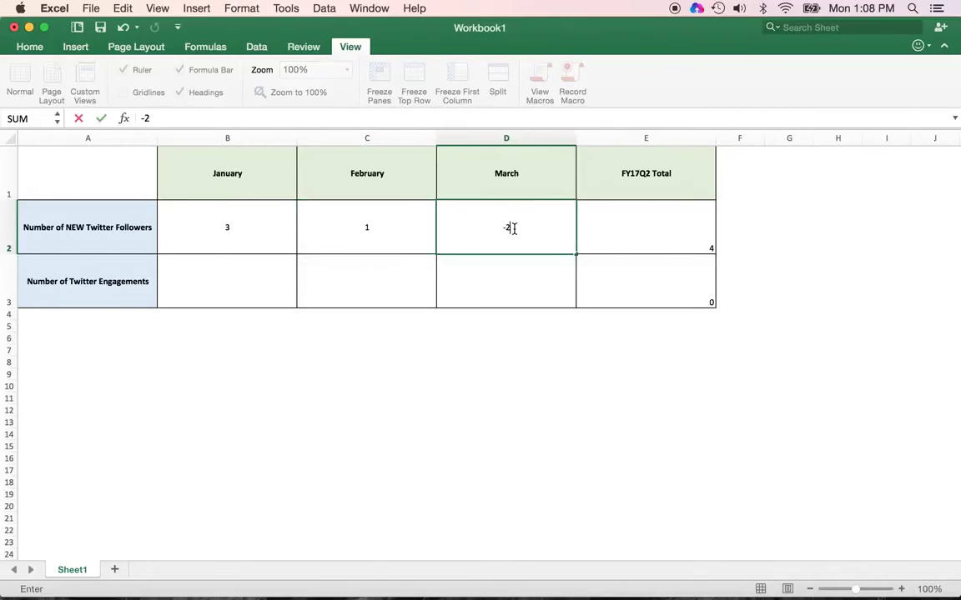
click(632, 233)
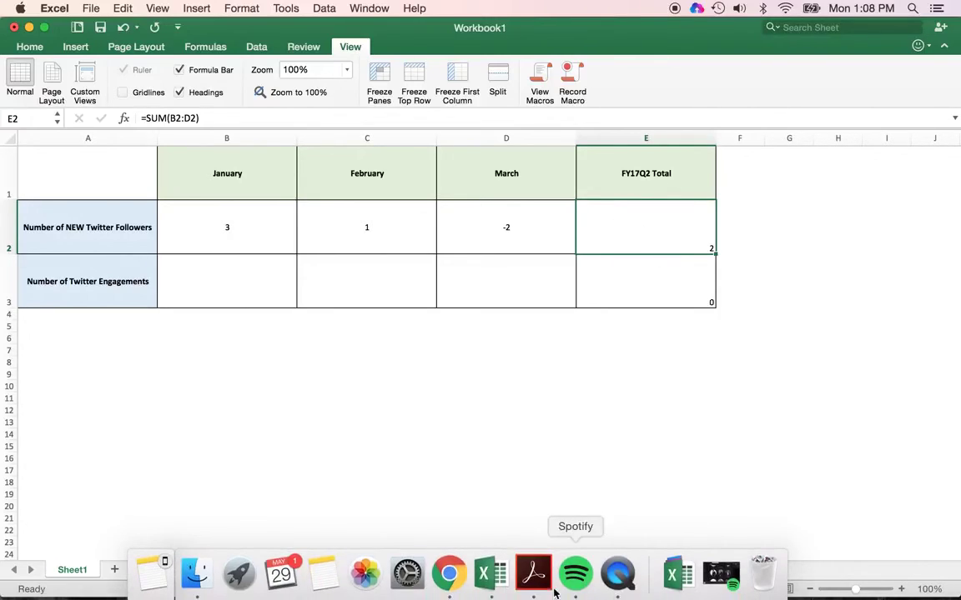
Look up mentions in Twitter Analytics' January 2017 summary and enter 3 as January's Twitter engagements in Excel.
click(450, 573)
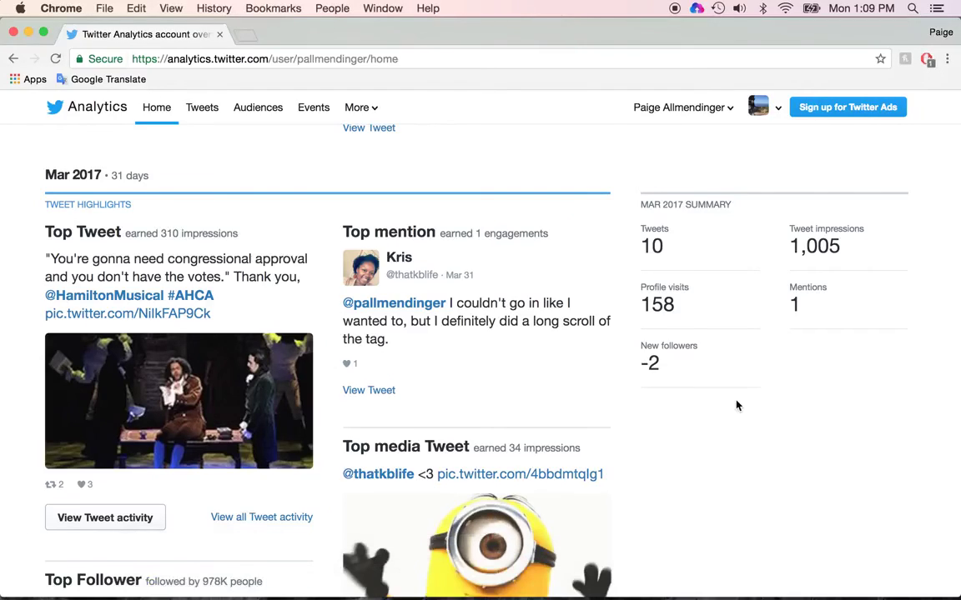
scroll(736, 405, down, 5)
scroll(737, 406, down, 2)
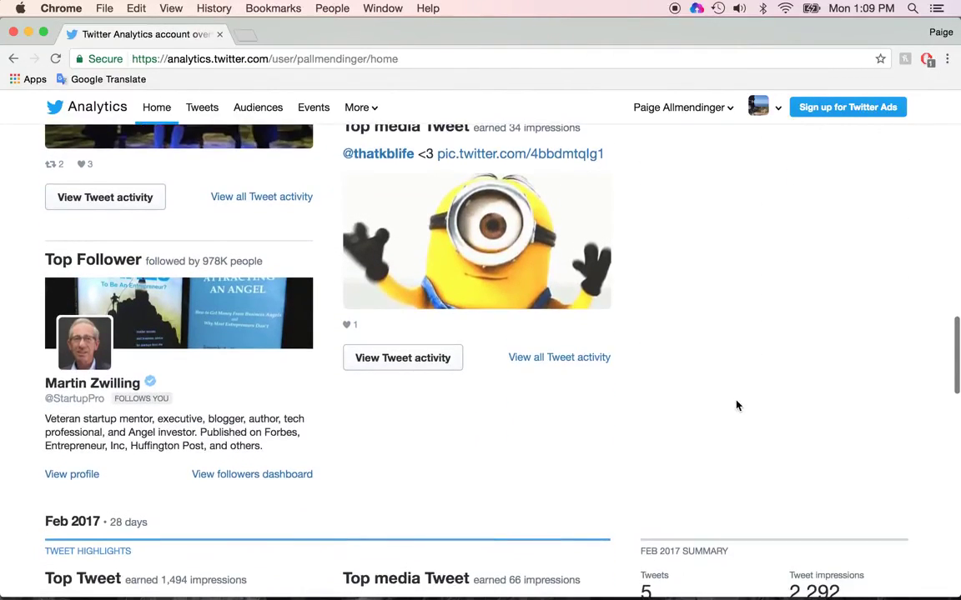
scroll(736, 406, down, 1)
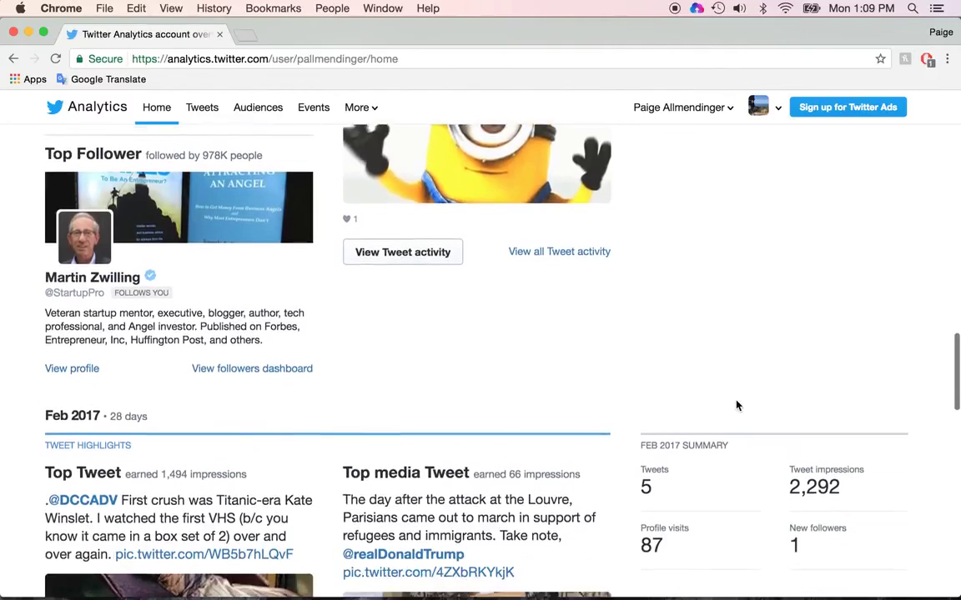
scroll(736, 406, down, 1)
scroll(736, 406, down, 10)
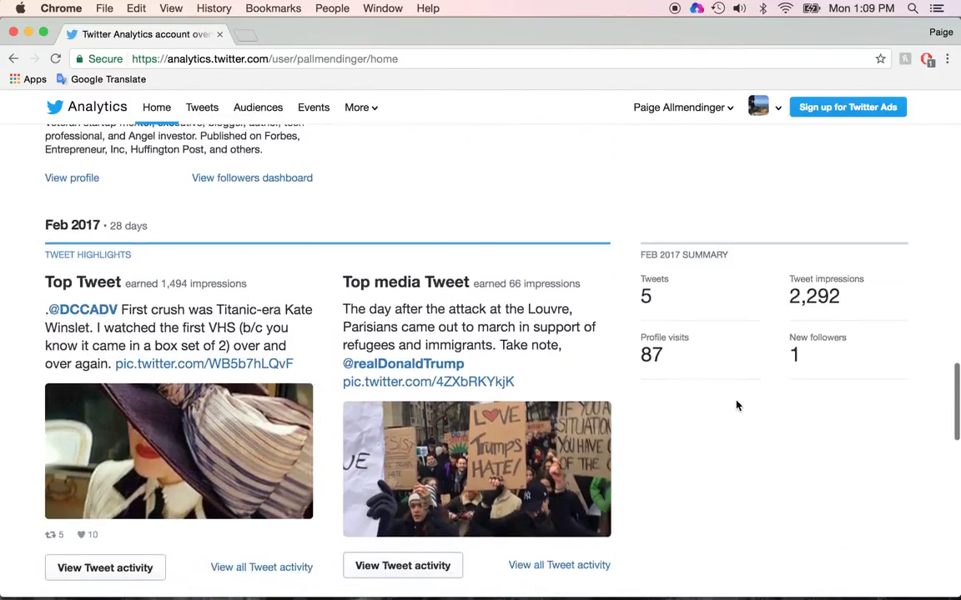
scroll(737, 406, down, 1)
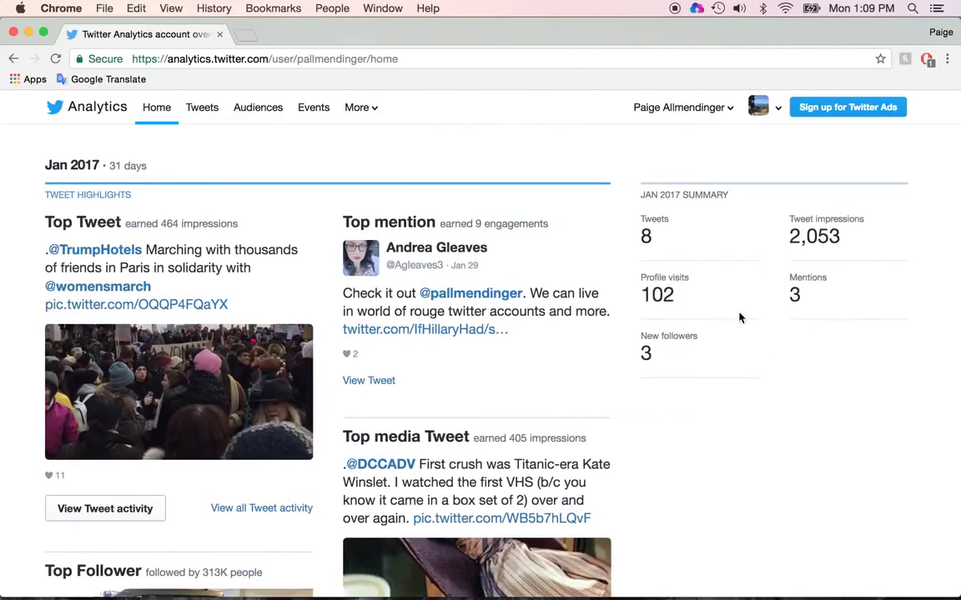
click(496, 581)
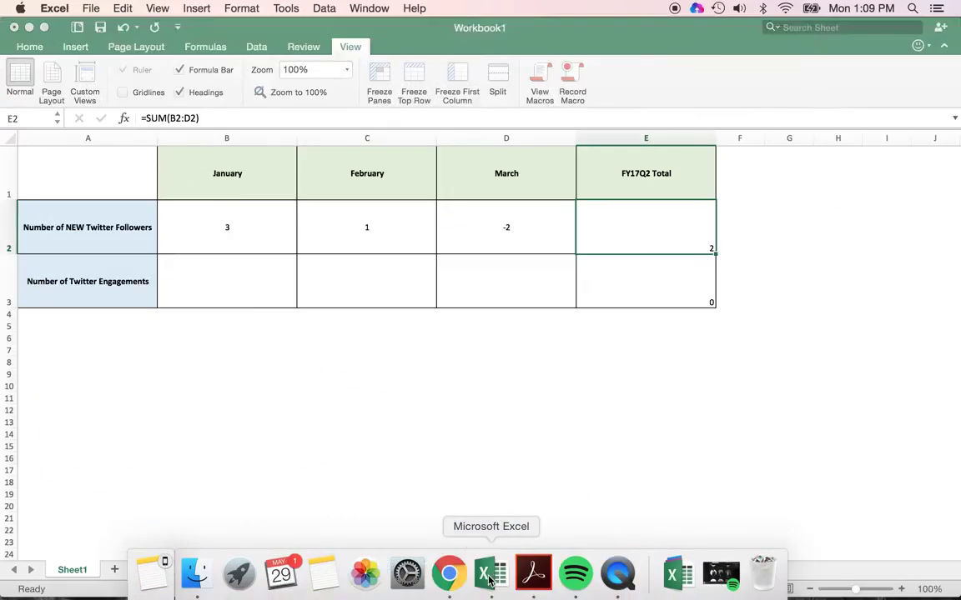
click(240, 281)
text(3)
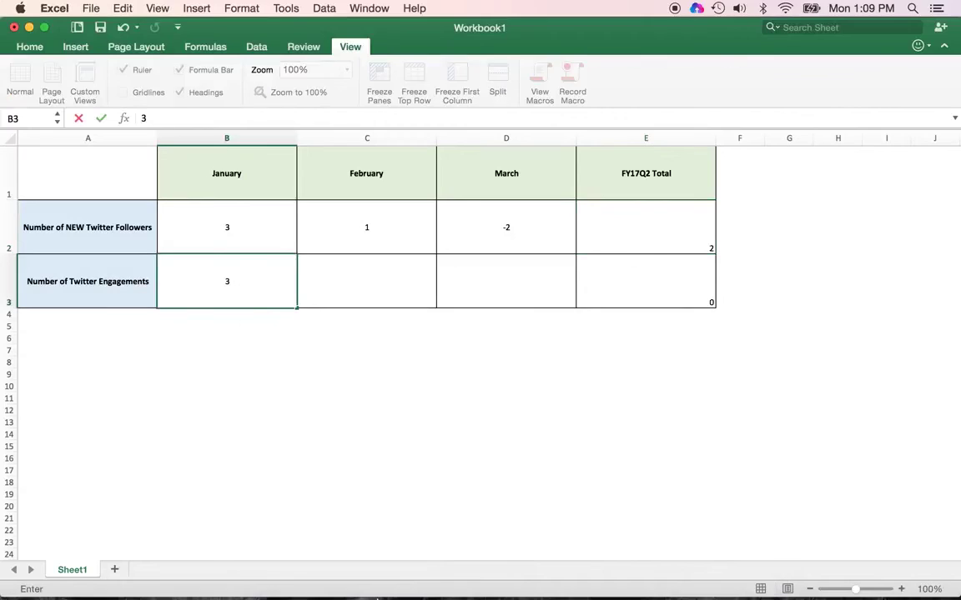
Look up February and March 2017 mentions in Twitter Analytics and enter engagements of 0 for February and 1 for March in Excel.
click(449, 575)
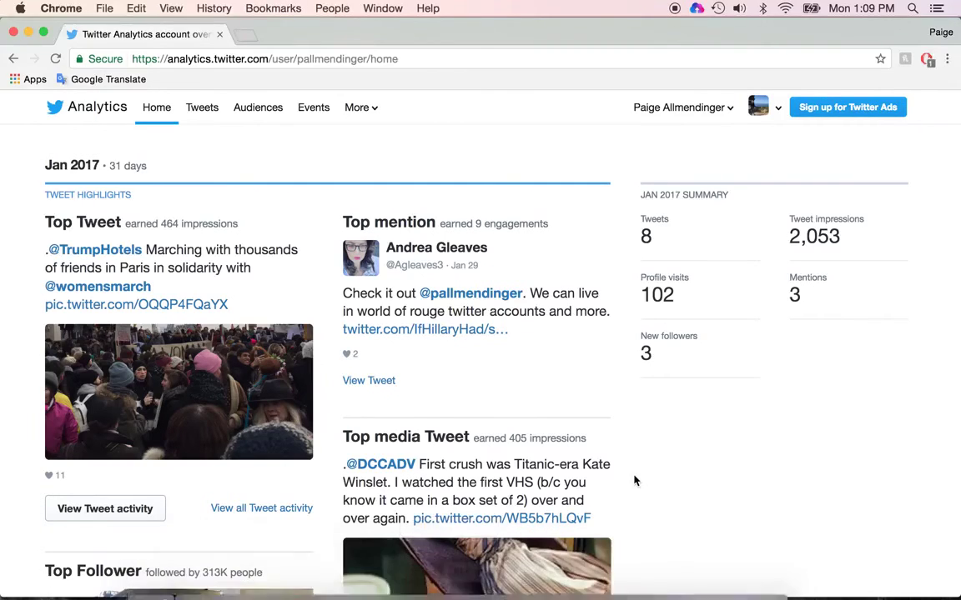
scroll(731, 404, down, 10)
scroll(731, 403, up, 3)
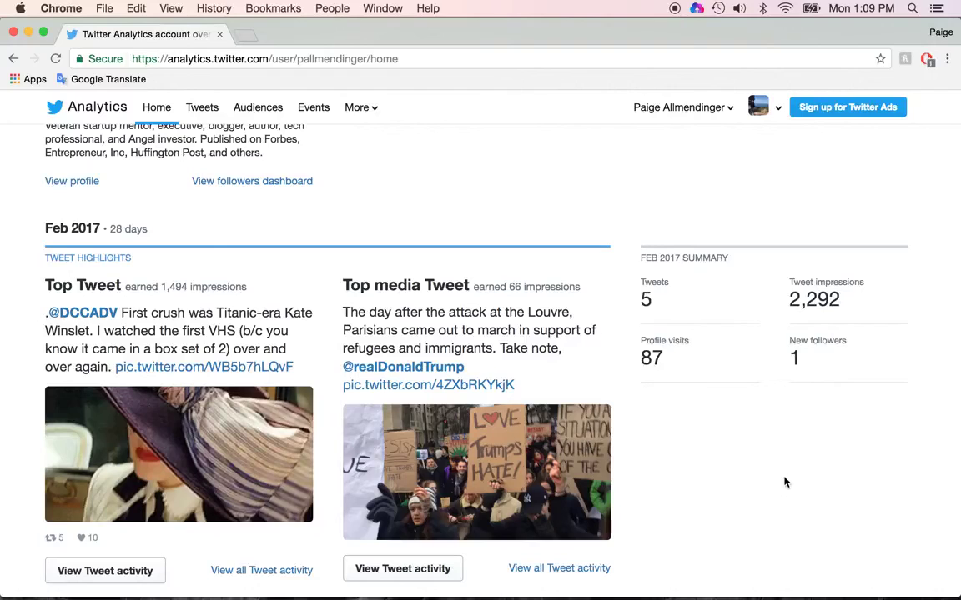
scroll(784, 482, up, 10)
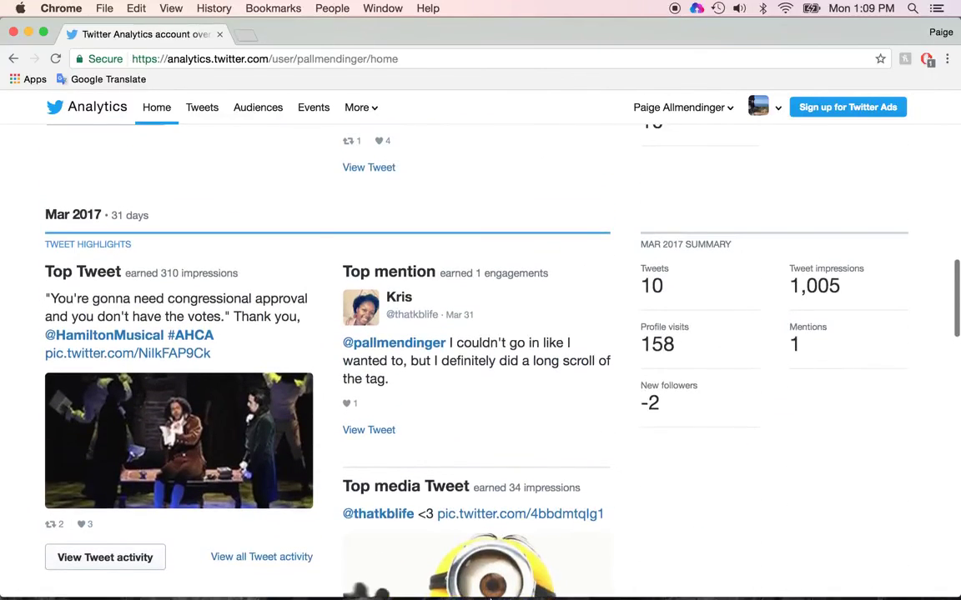
mouse_move(406, 584)
click(477, 575)
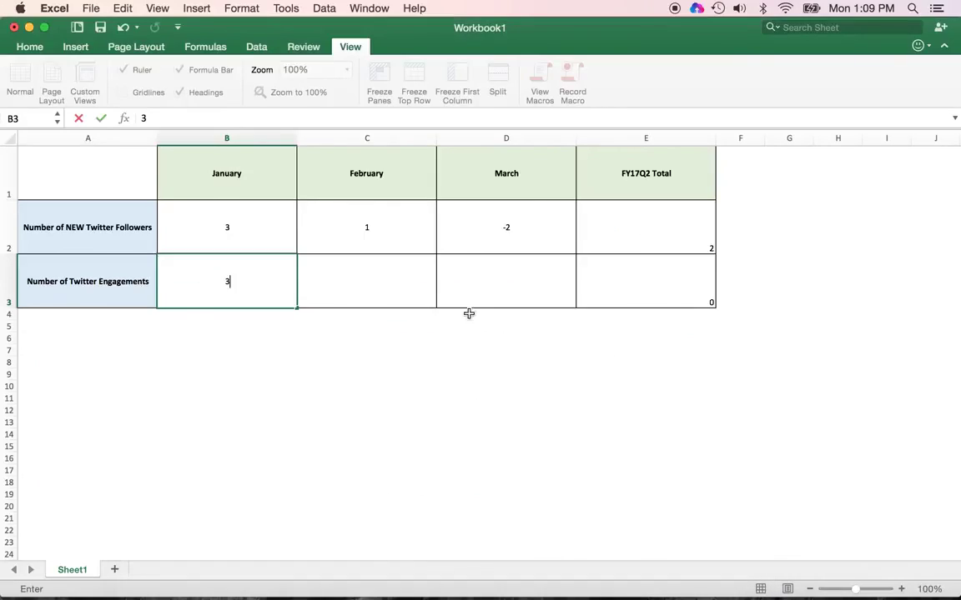
click(398, 276)
text(0)
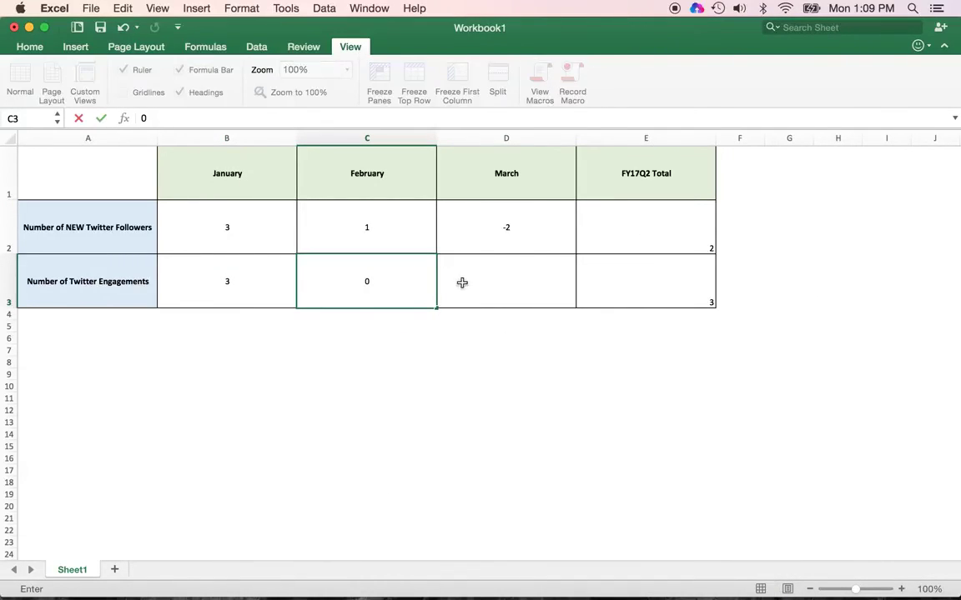
click(494, 282)
text(1)
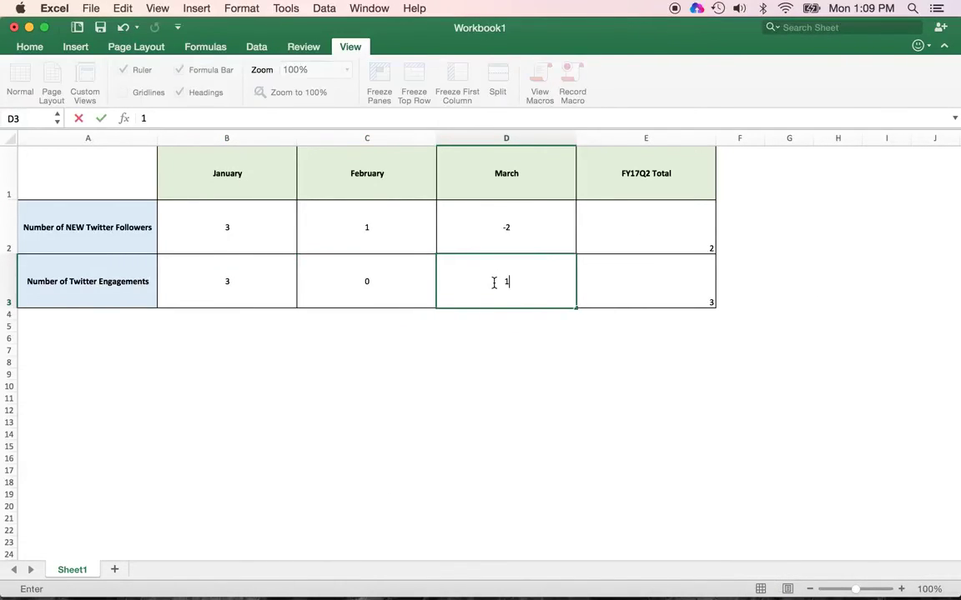
click(709, 280)
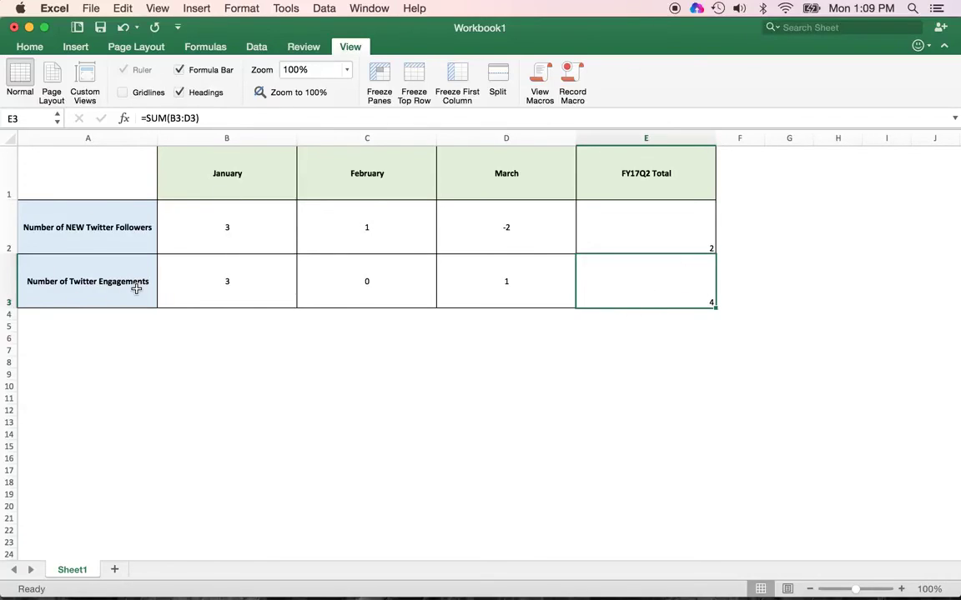
Check the March 2017 summary in Twitter Analytics and add a bold Twitter Impressions row label in Excel cell A4.
mouse_move(449, 575)
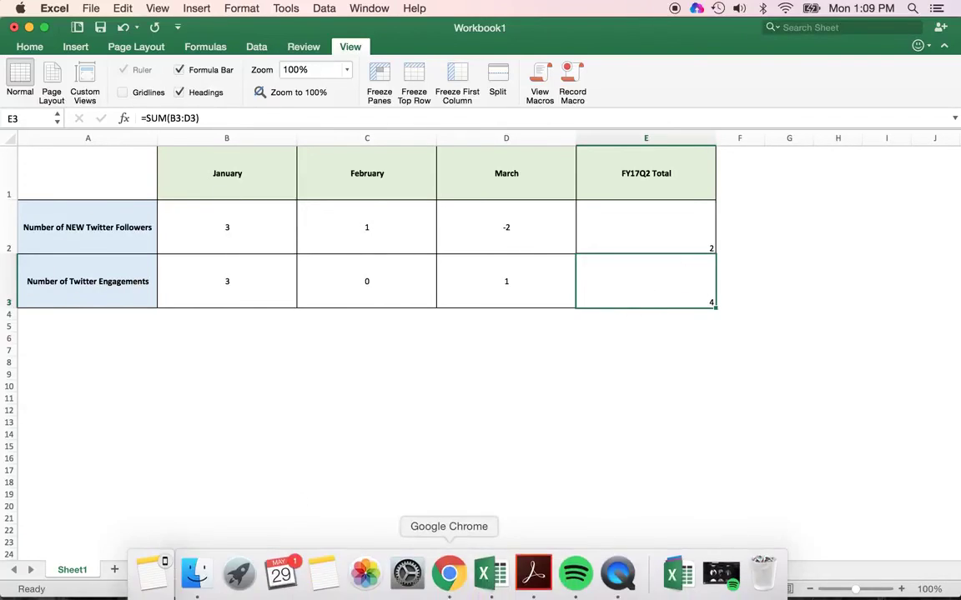
click(451, 577)
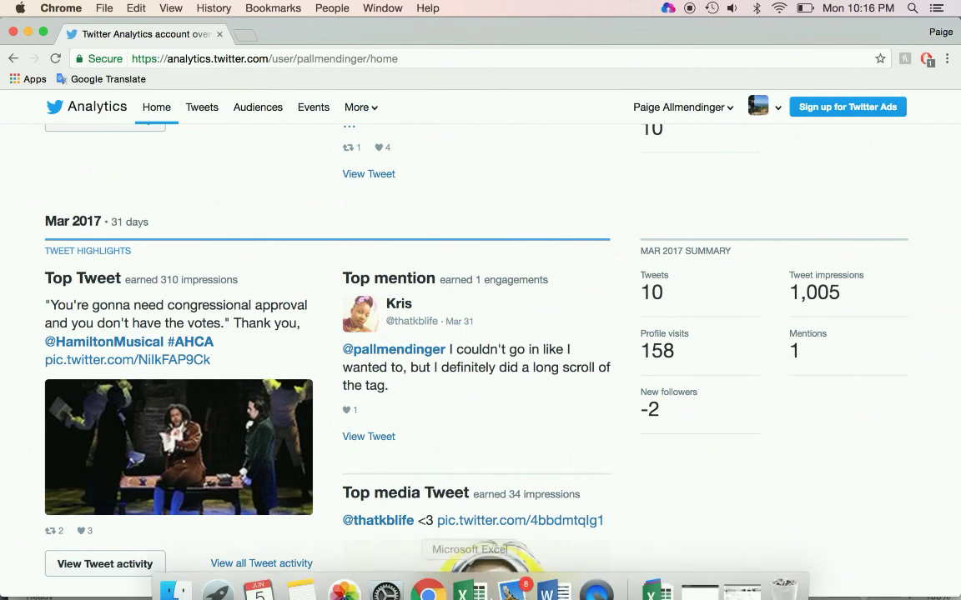
click(469, 574)
click(72, 318)
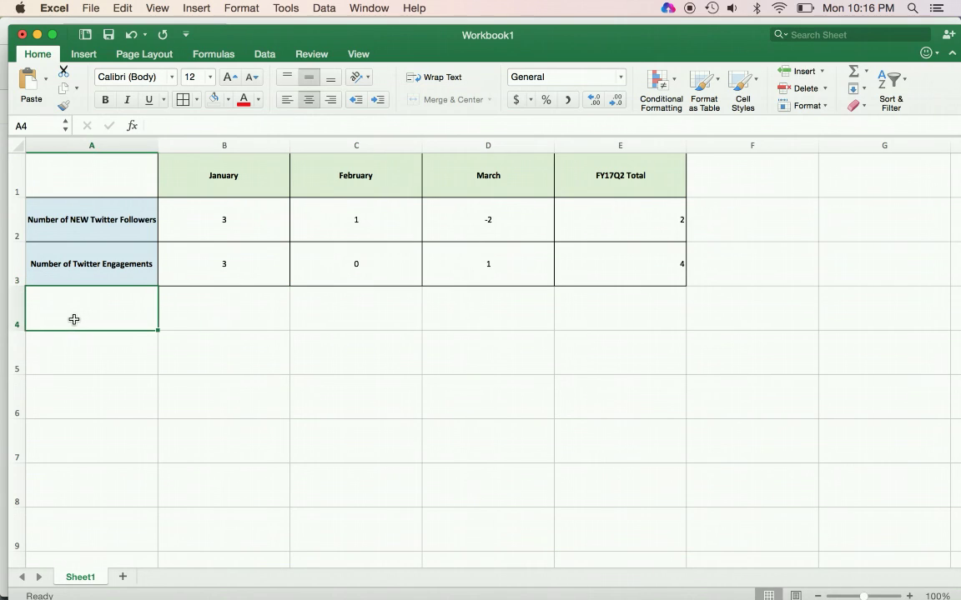
key(super+b)
text(Twitt)
text(Impressions)
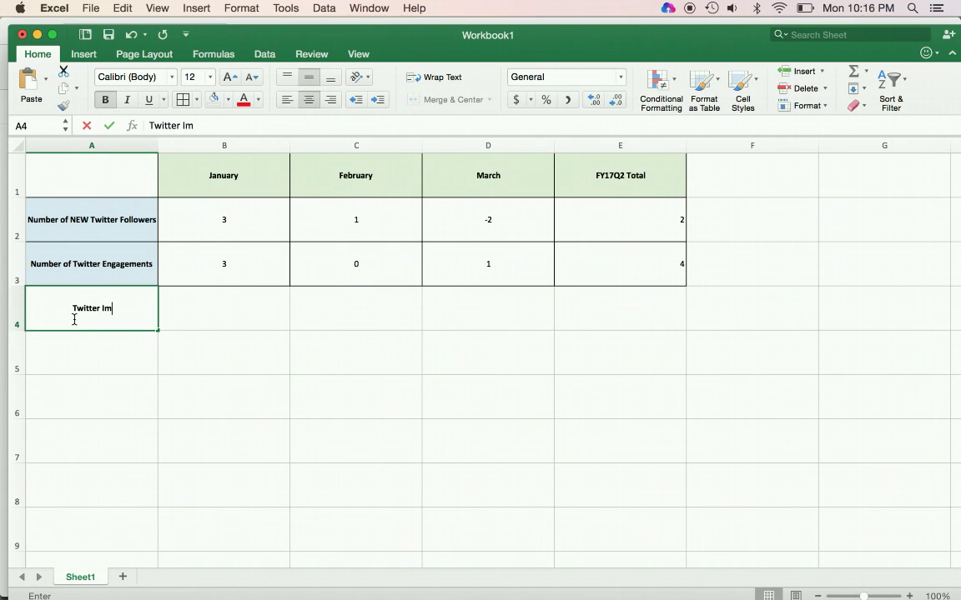
key(Return)
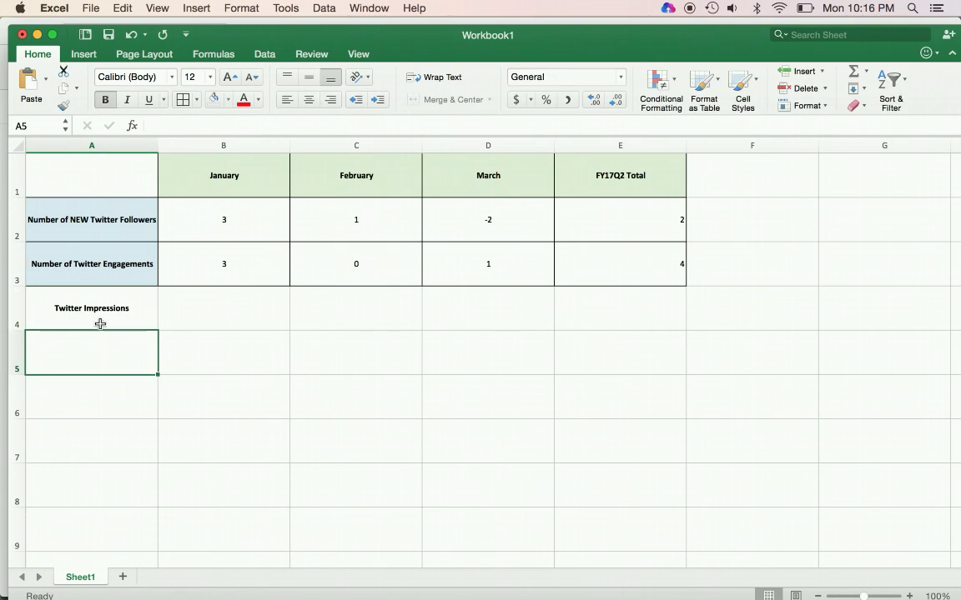
click(99, 323)
click(242, 99)
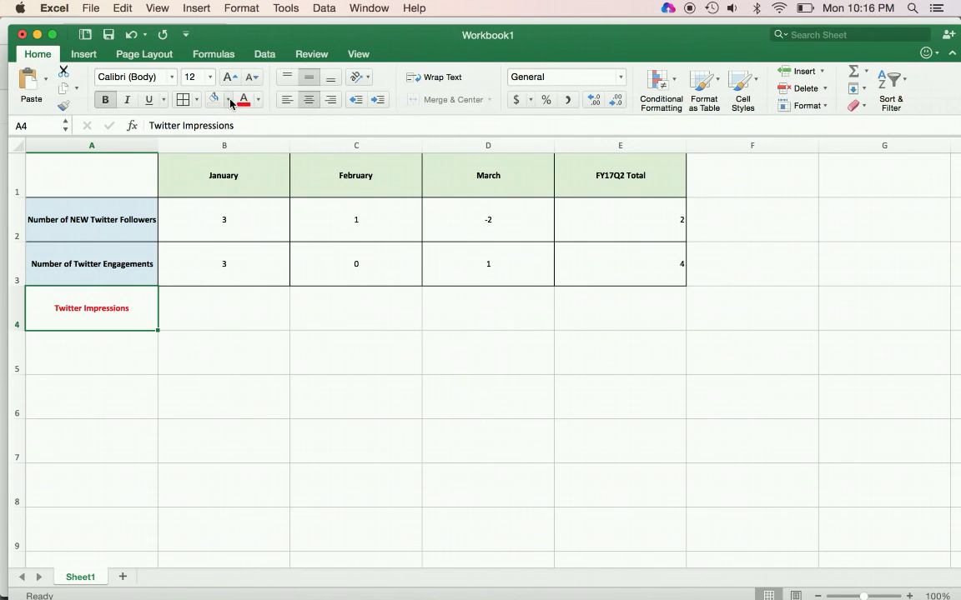
click(230, 100)
click(257, 100)
click(257, 100)
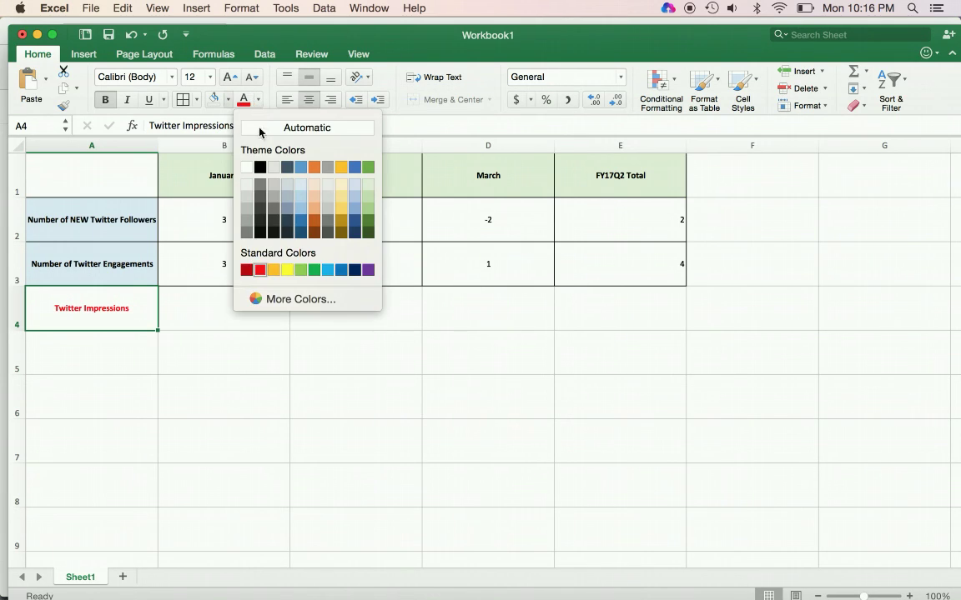
click(248, 132)
Fill the Twitter Impressions label cell with light blue and apply borders to all cells in A4:E4.
click(227, 100)
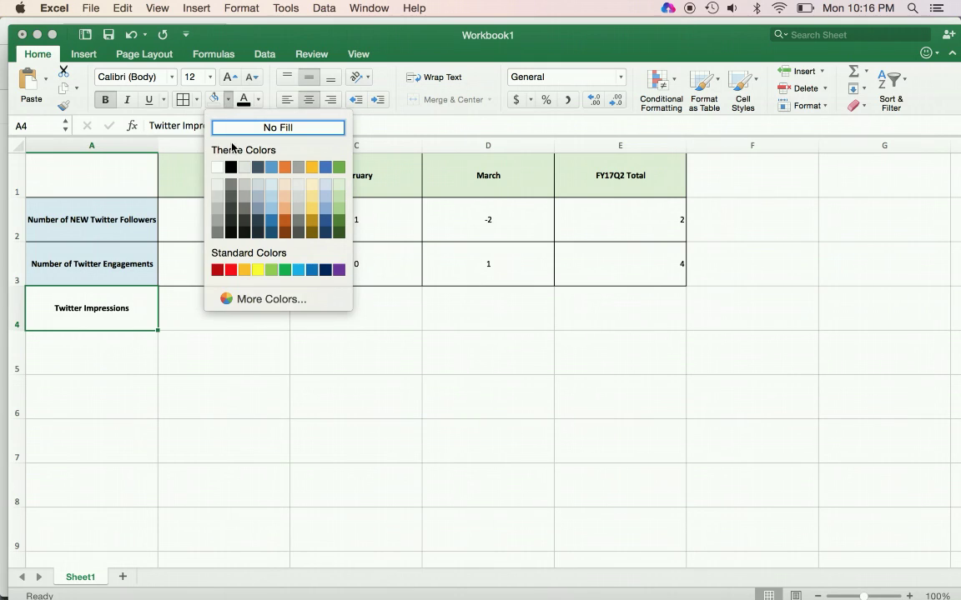
click(271, 183)
drag(142, 309, 617, 308)
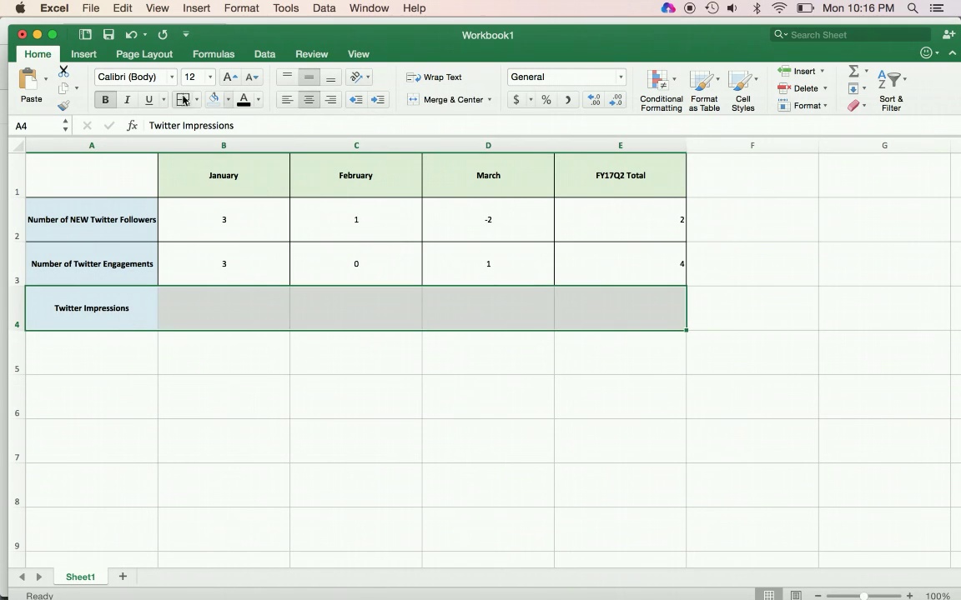
click(204, 307)
Look up tweet impressions in Twitter Analytics' January 2017 summary and enter 2053 as January's Twitter impressions in Excel.
mouse_move(512, 573)
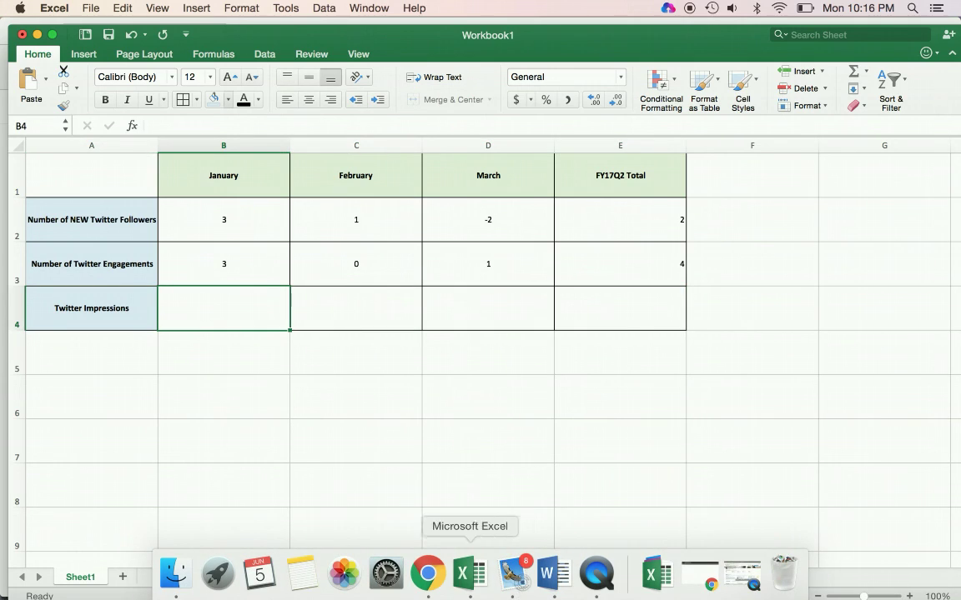
click(428, 573)
scroll(625, 418, down, 10)
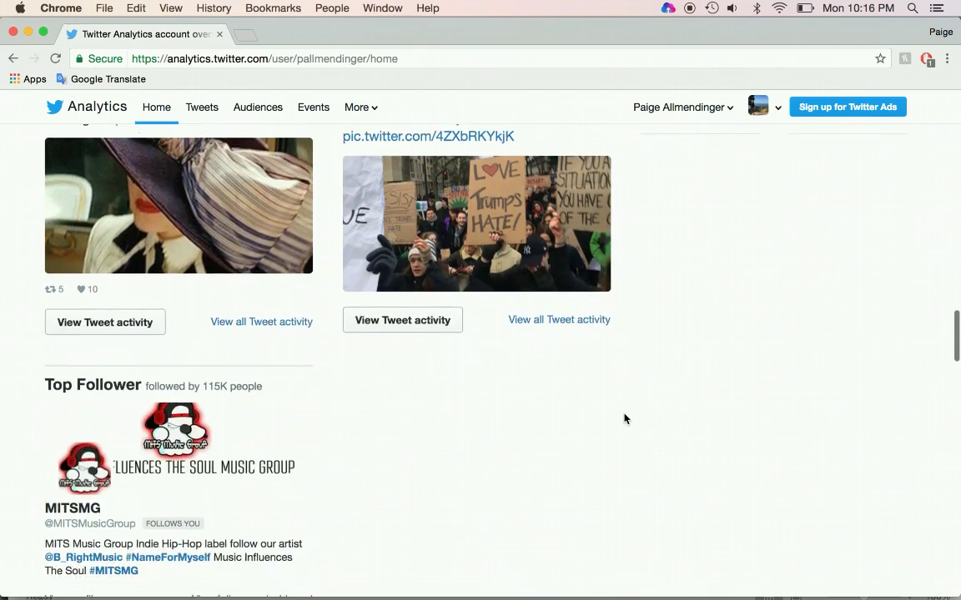
scroll(627, 420, down, 6)
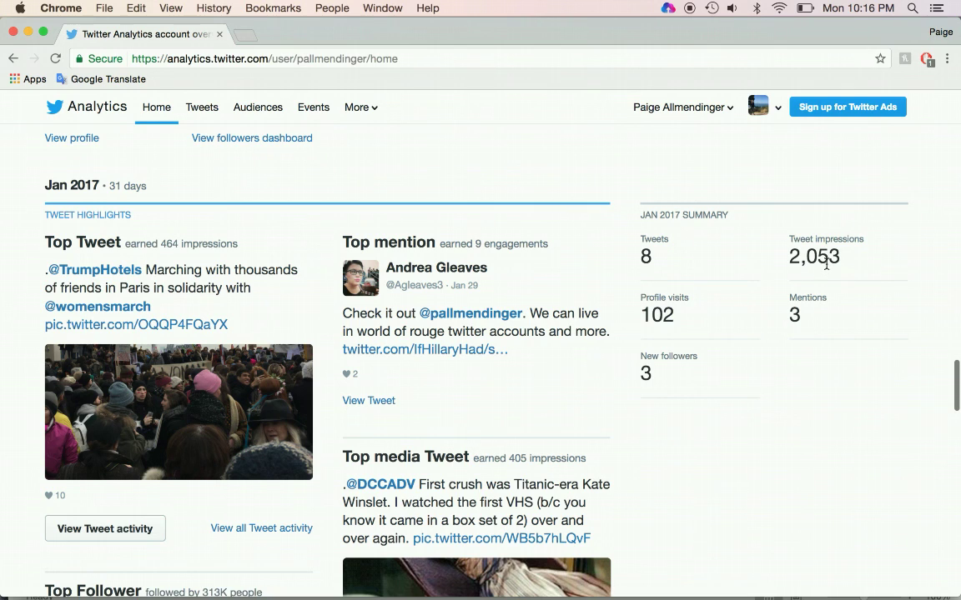
mouse_move(428, 574)
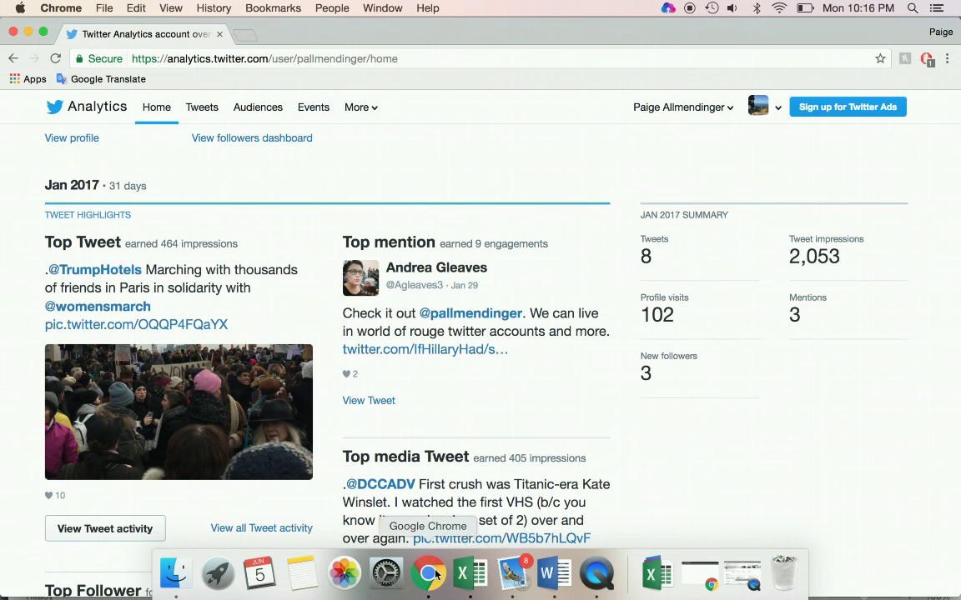
click(465, 573)
text(2053)
key(Tab)
Look up tweet impressions in Twitter Analytics' February 2017 summary and enter 2292 as February's Twitter impressions in Excel.
mouse_move(401, 589)
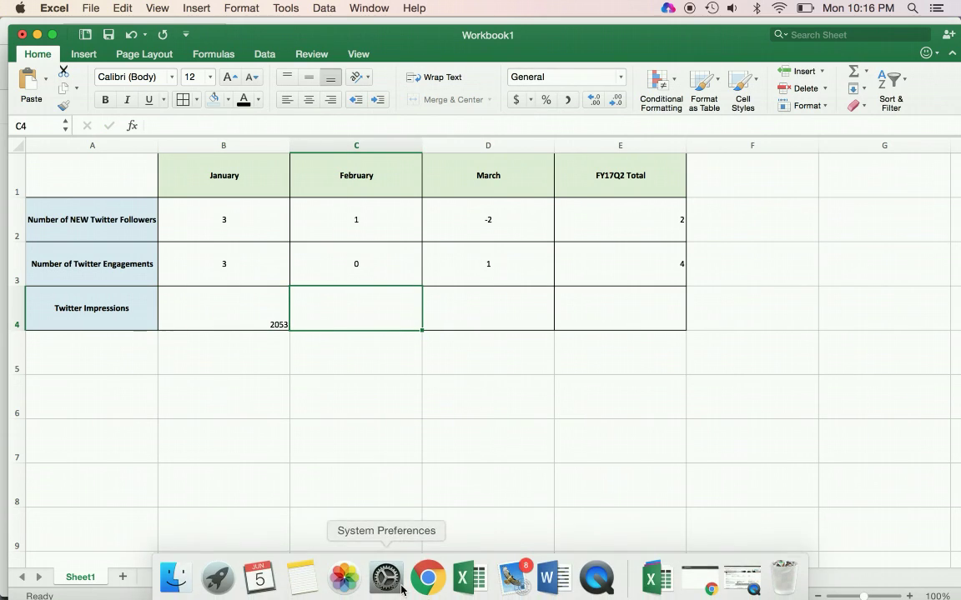
click(429, 576)
scroll(682, 399, up, 10)
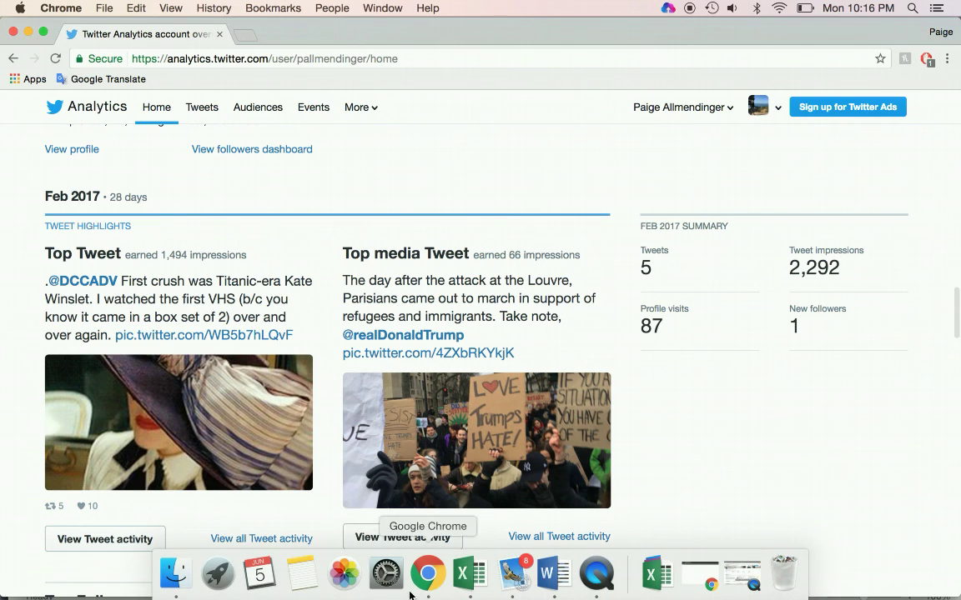
click(469, 575)
text(2292)
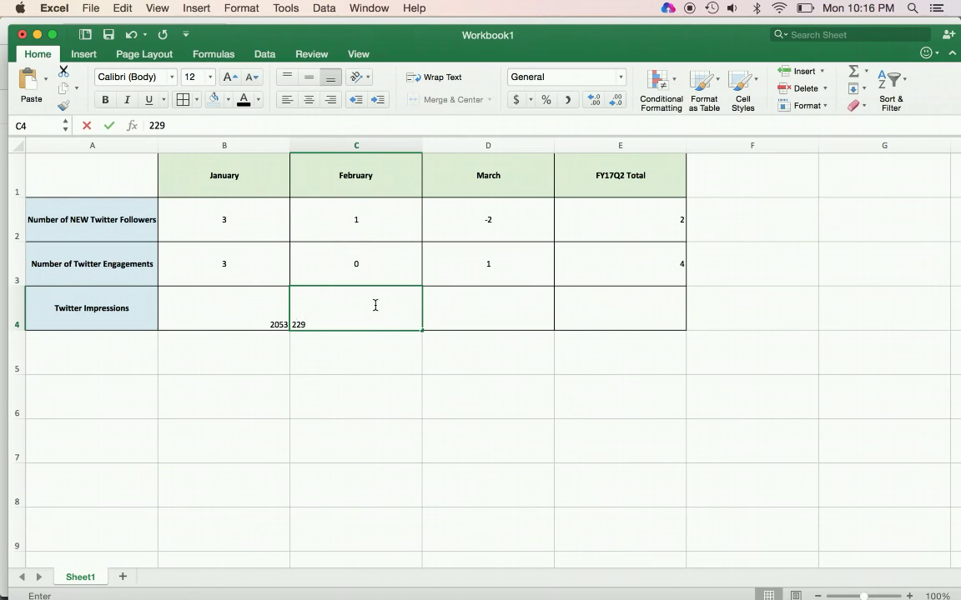
Look up tweet impressions in Twitter Analytics' March 2017 summary and enter 1005 as March's Twitter impressions in Excel.
click(499, 318)
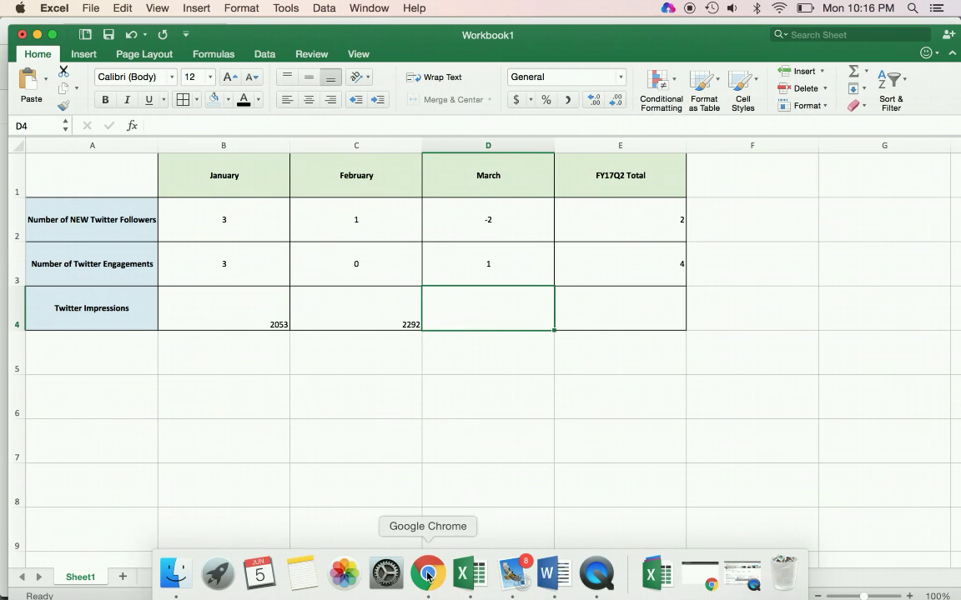
click(427, 584)
scroll(693, 355, up, 10)
scroll(693, 355, up, 1)
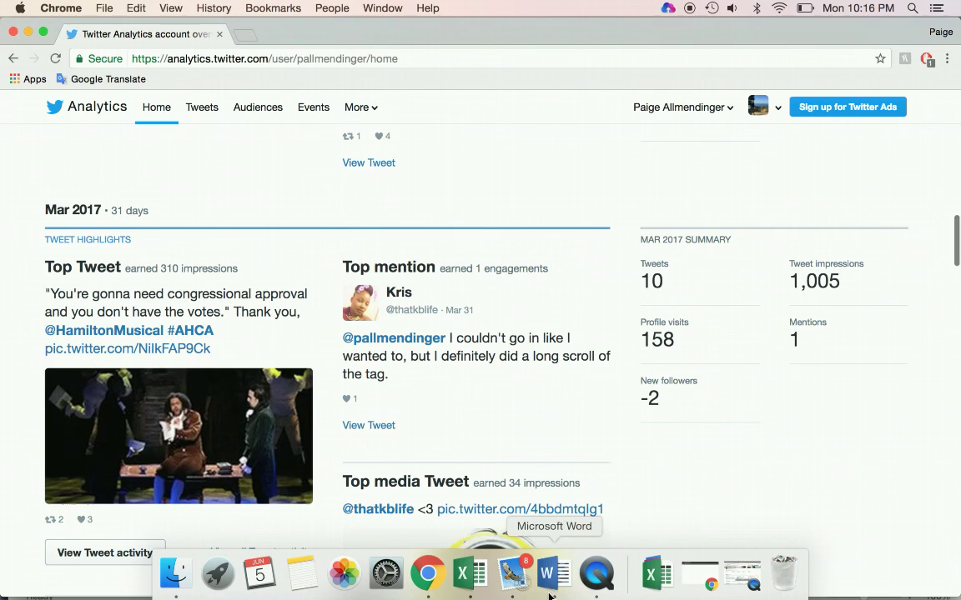
click(465, 576)
text(1005)
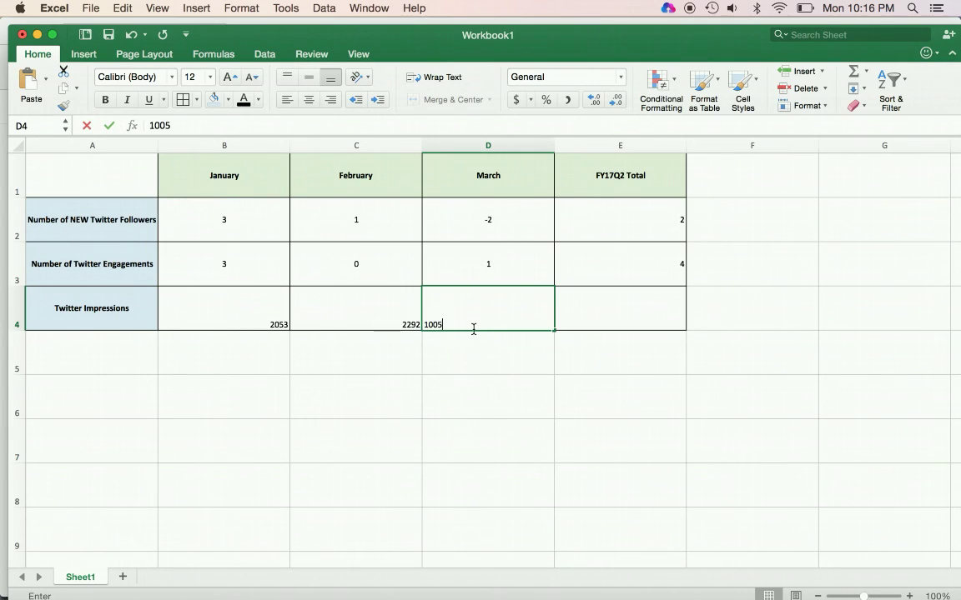
Total the Twitter impressions in the FY17Q2 Total column by entering a SUM formula over B4:D4 in cell E4.
click(606, 315)
text(=sum()
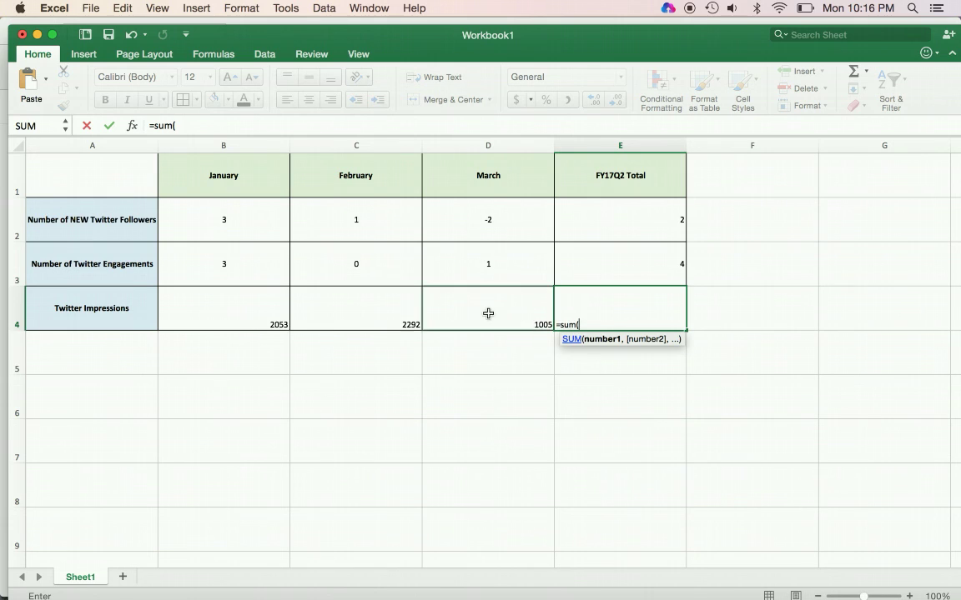
drag(488, 313, 266, 312)
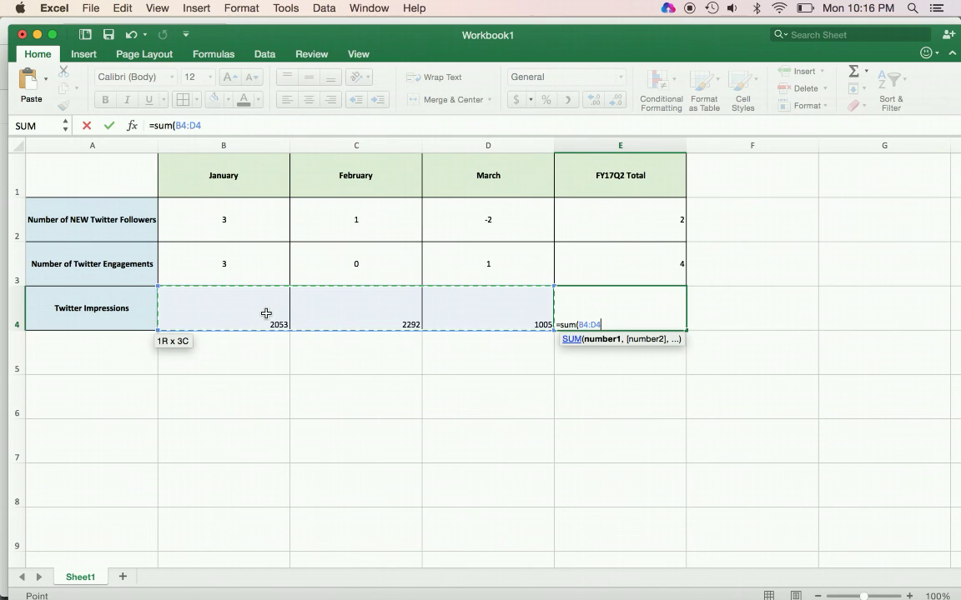
text())
key(Return)
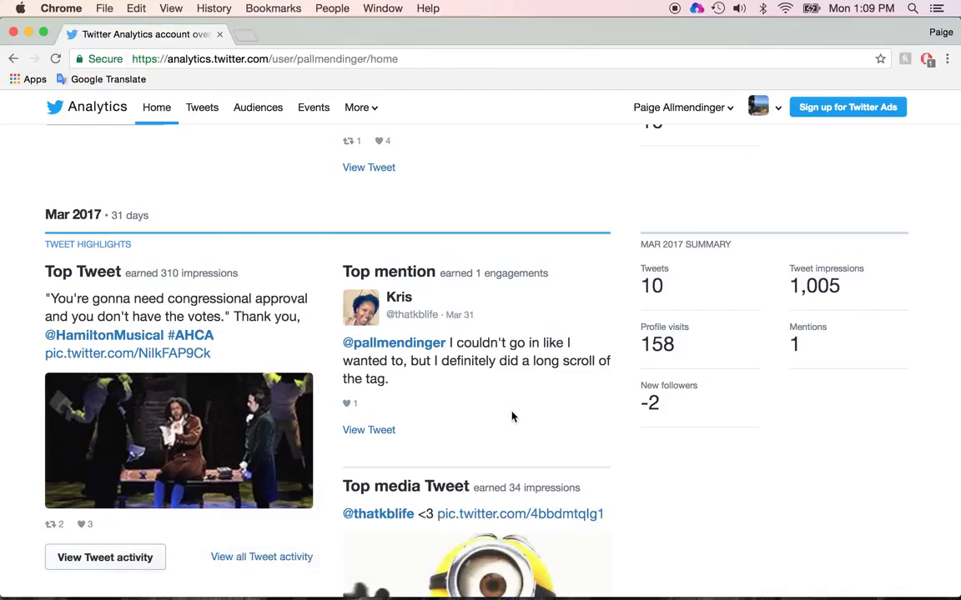
Return to the 28 day summary on the Twitter Analytics account home in Chrome.
scroll(510, 417, up, 10)
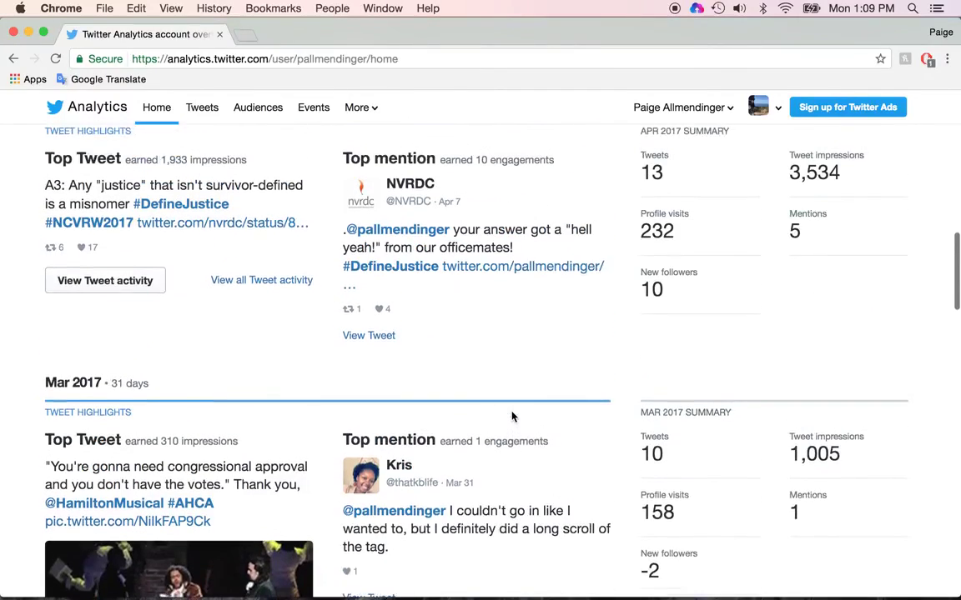
scroll(512, 416, up, 15)
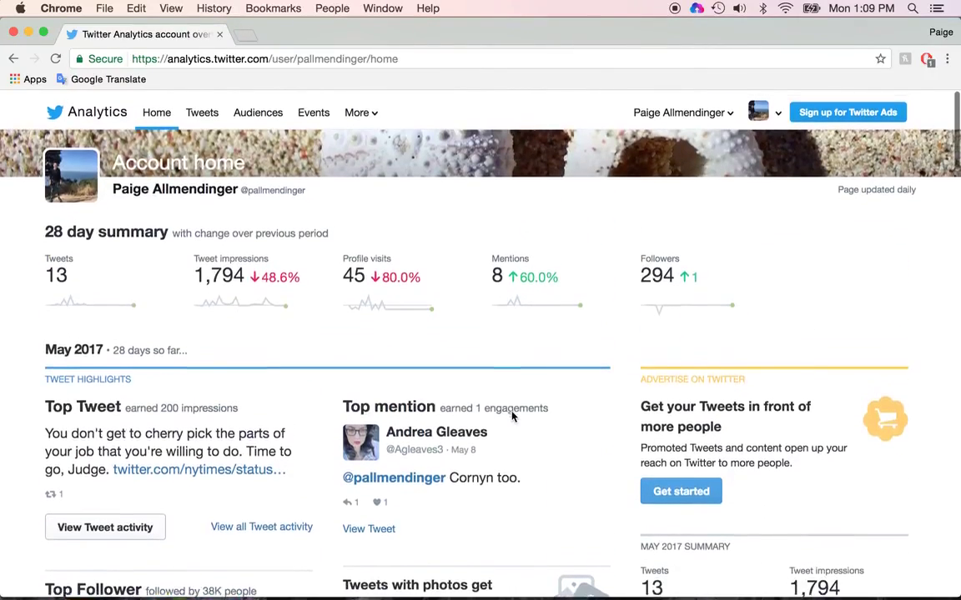